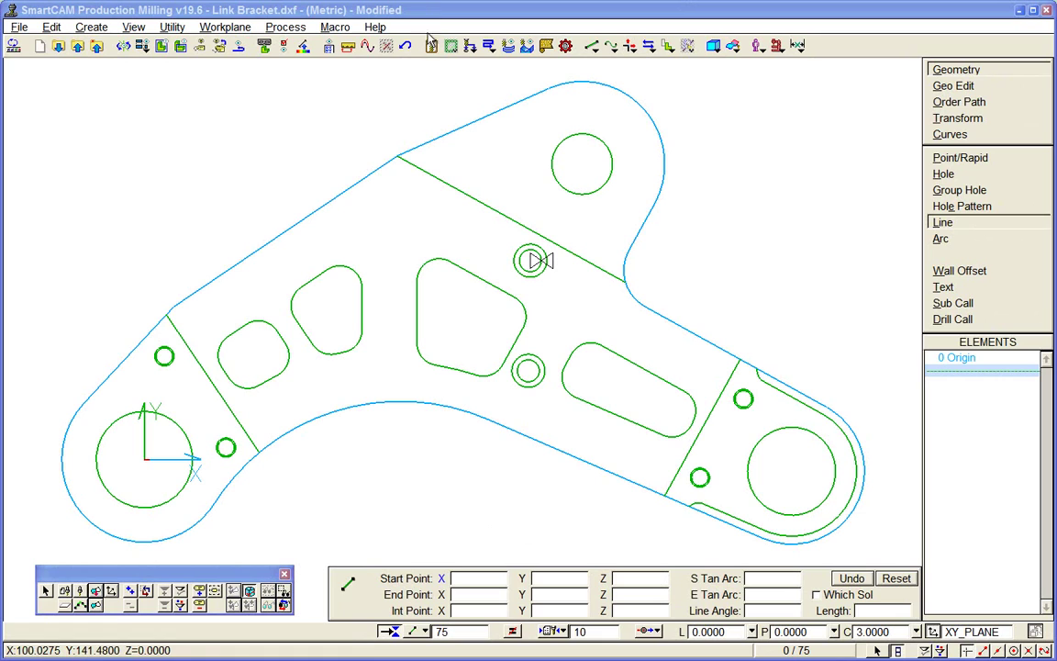
# Look over the process step list, trial-select the inner pockets and slot, then clear the selection.
pyautogui.click(386, 46)
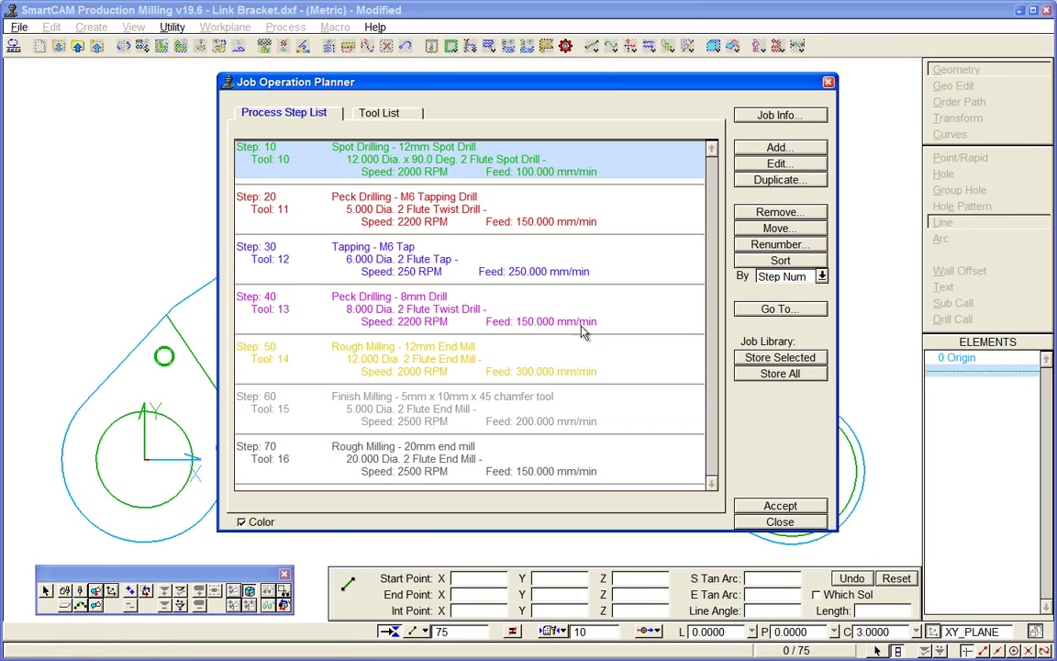
pyautogui.click(752, 525)
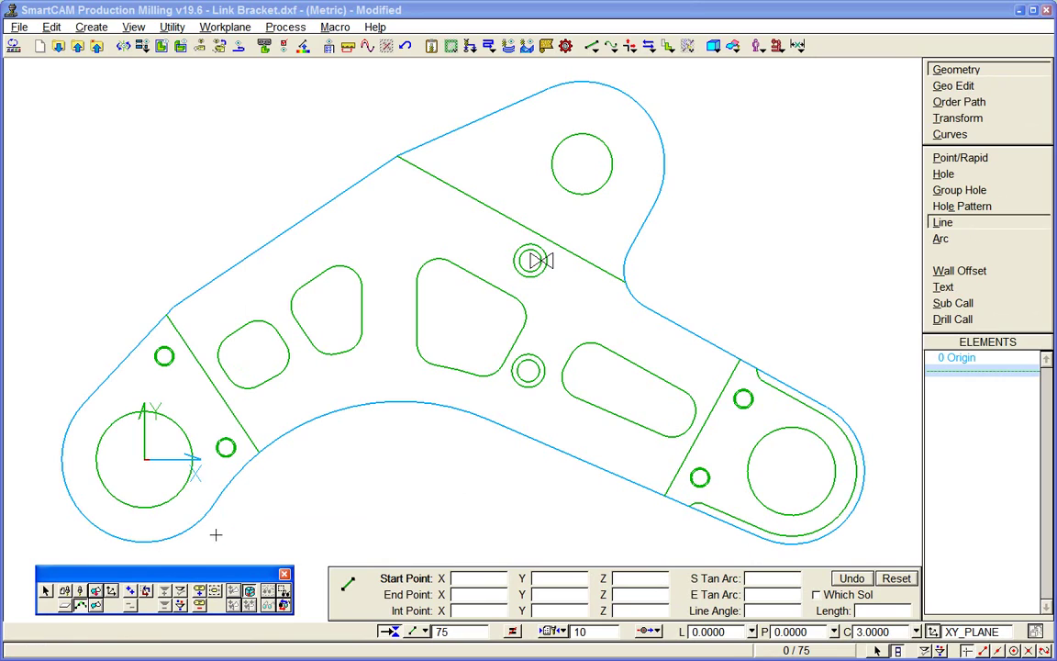
pyautogui.click(323, 420)
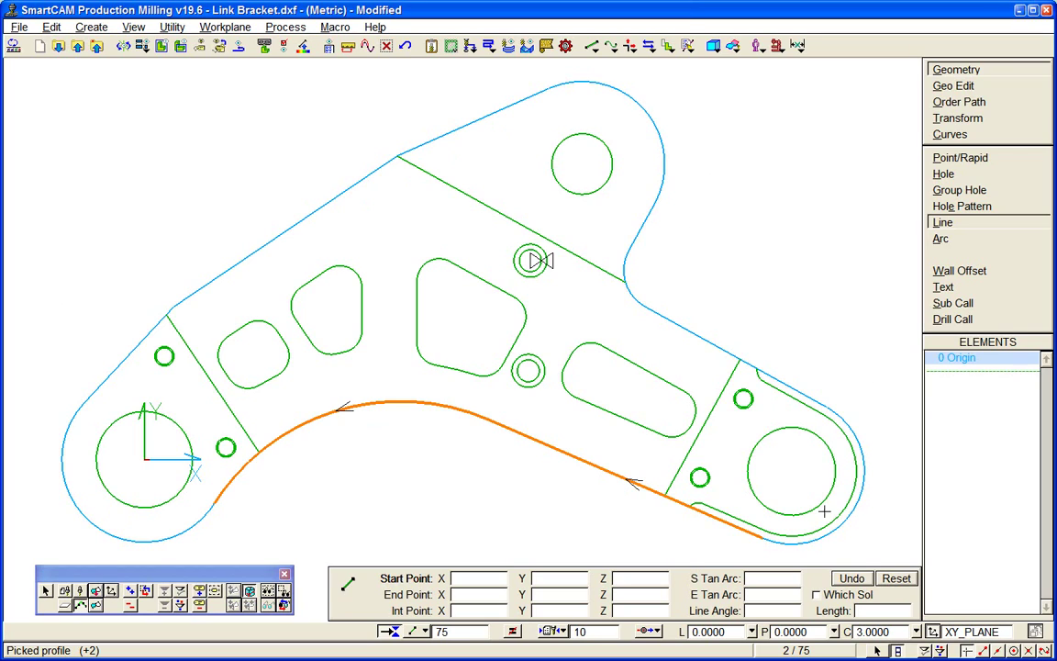
pyautogui.click(251, 317)
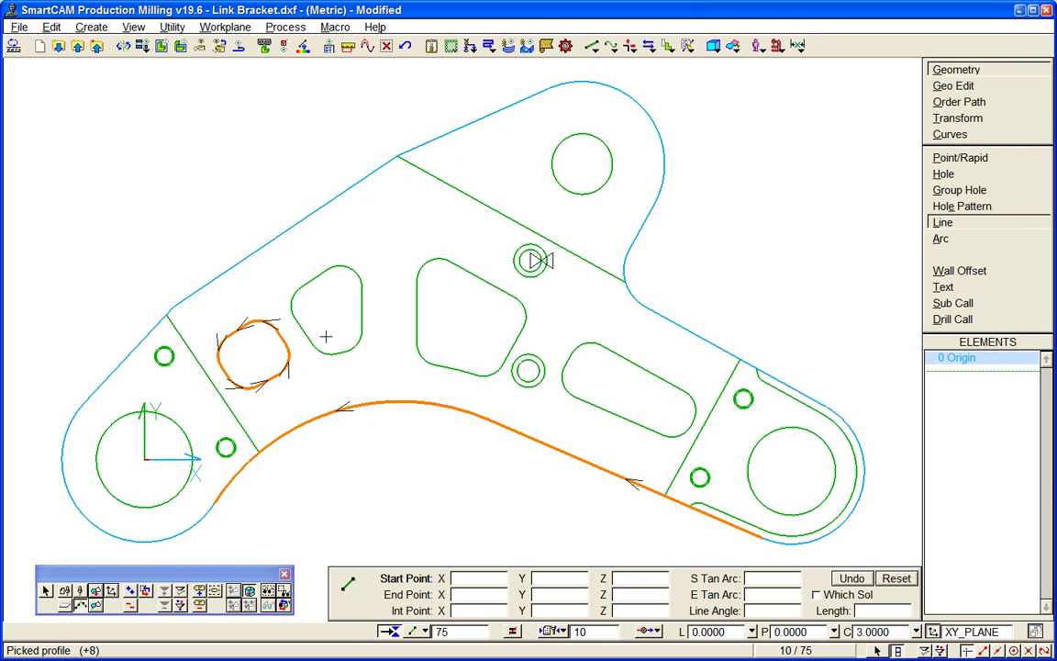
pyautogui.click(292, 294)
pyautogui.click(408, 308)
pyautogui.click(551, 357)
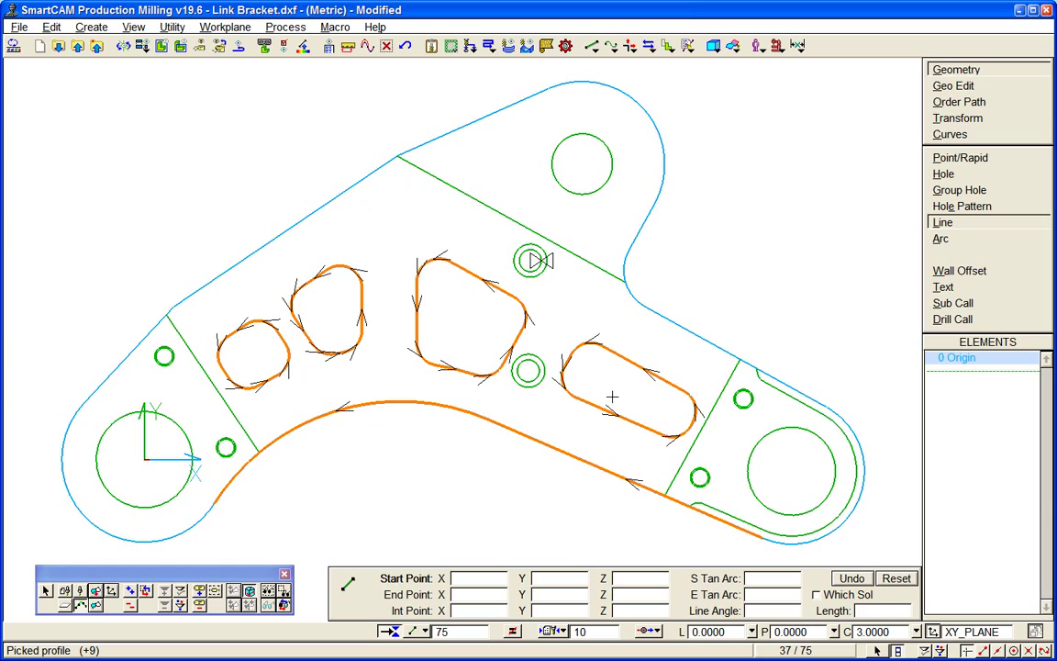
pyautogui.click(748, 507)
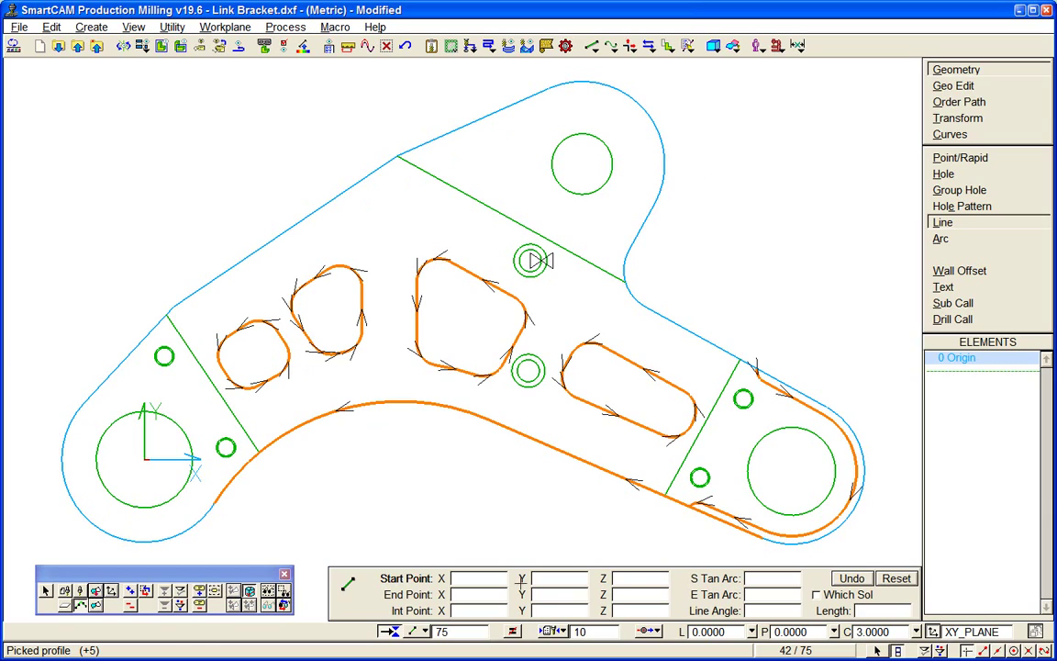
pyautogui.click(131, 604)
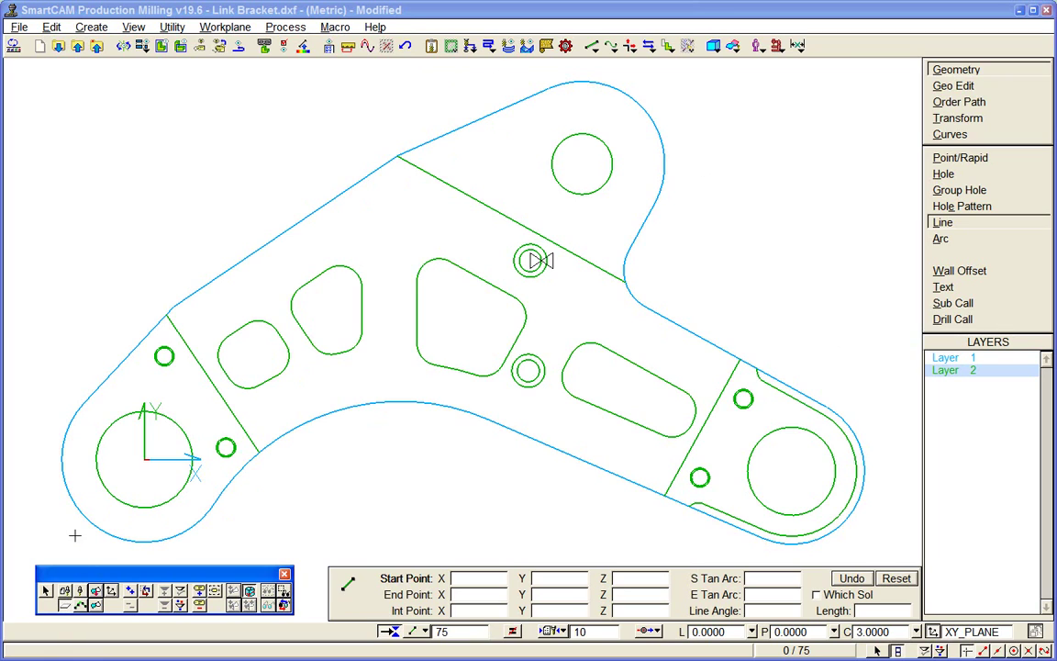
# Chain the Layer 1 outer profile with Order Path > Chain and Group Chain.
pyautogui.click(76, 521)
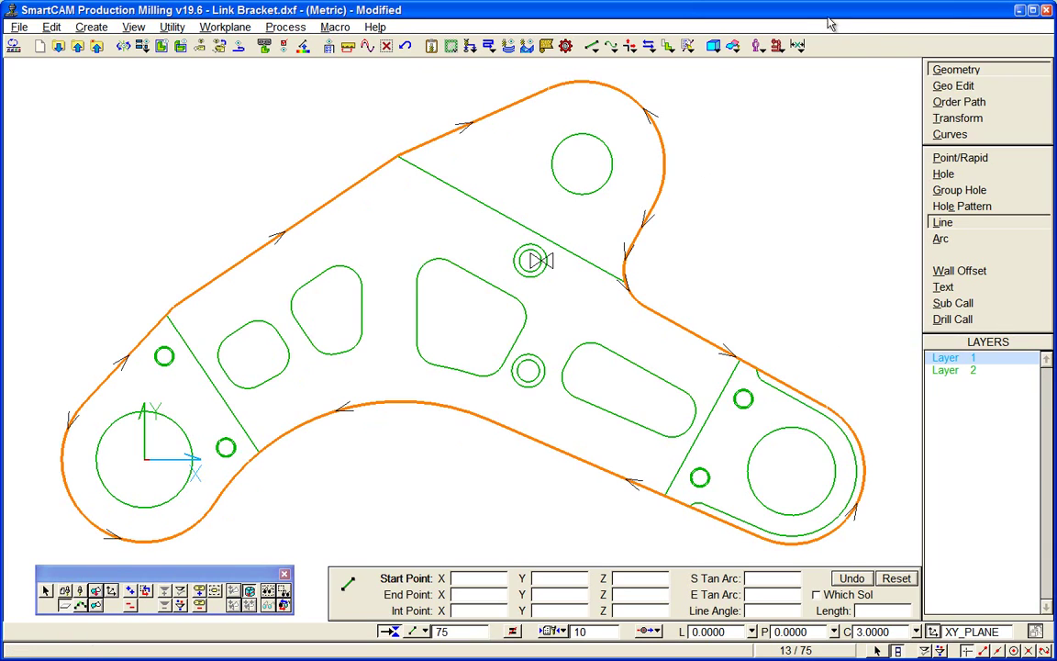
pyautogui.click(649, 45)
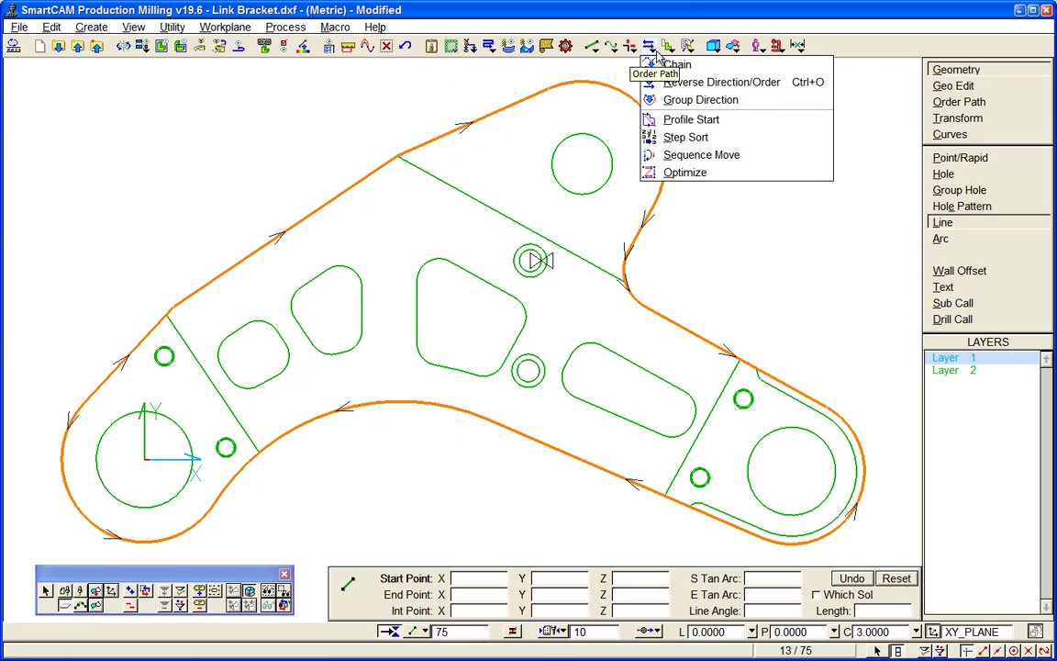
pyautogui.click(675, 66)
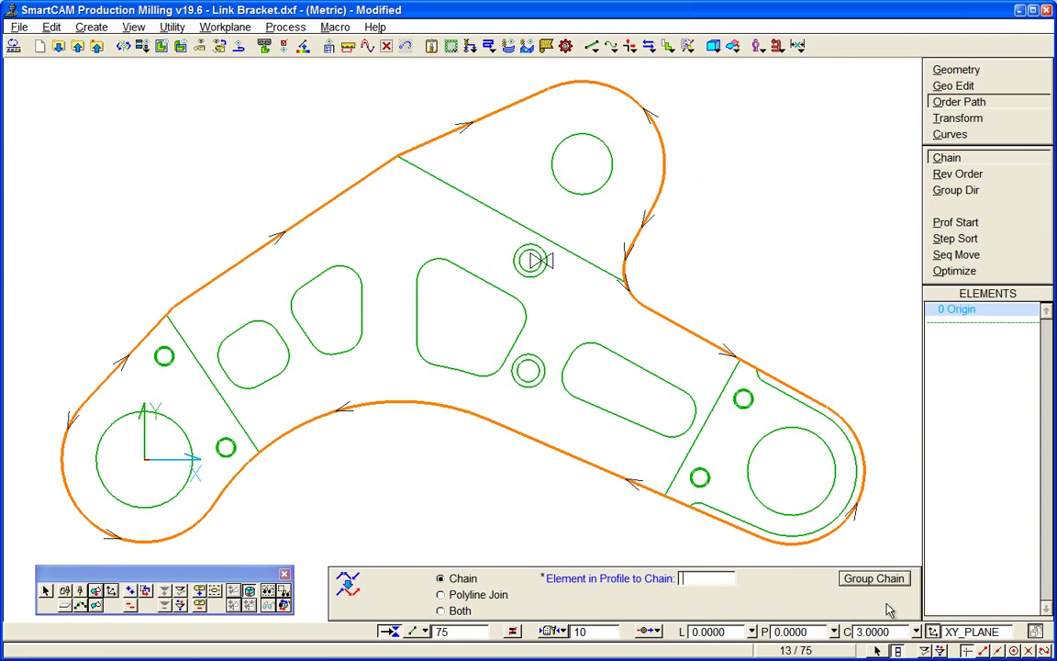
pyautogui.click(884, 579)
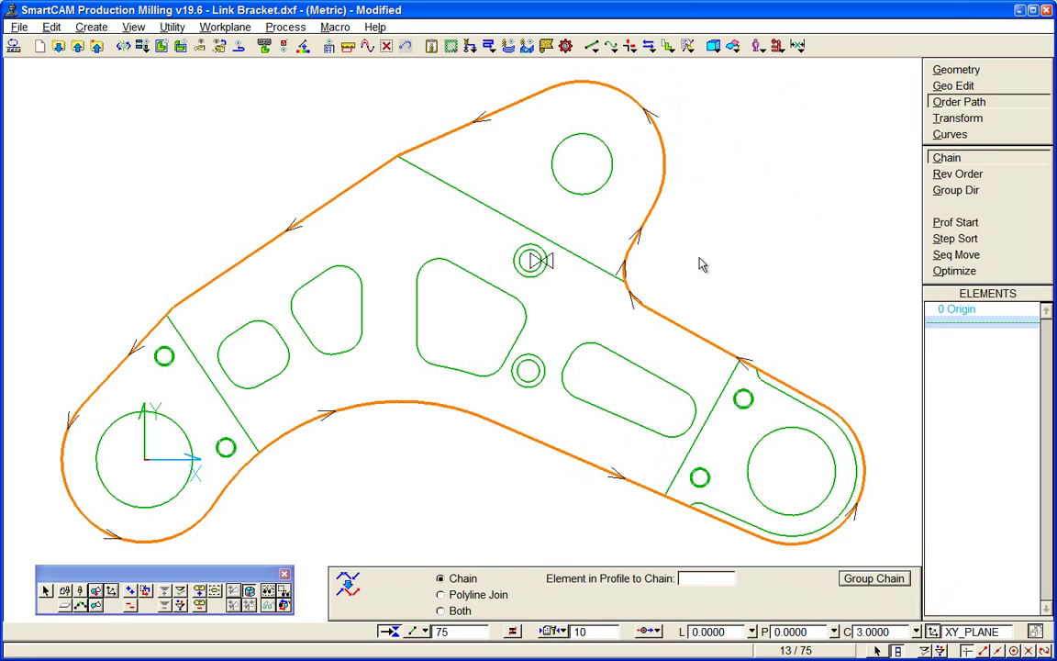
# Reverse the chained outer profile's order and direction with Rev Order and Group Reverse.
pyautogui.click(954, 174)
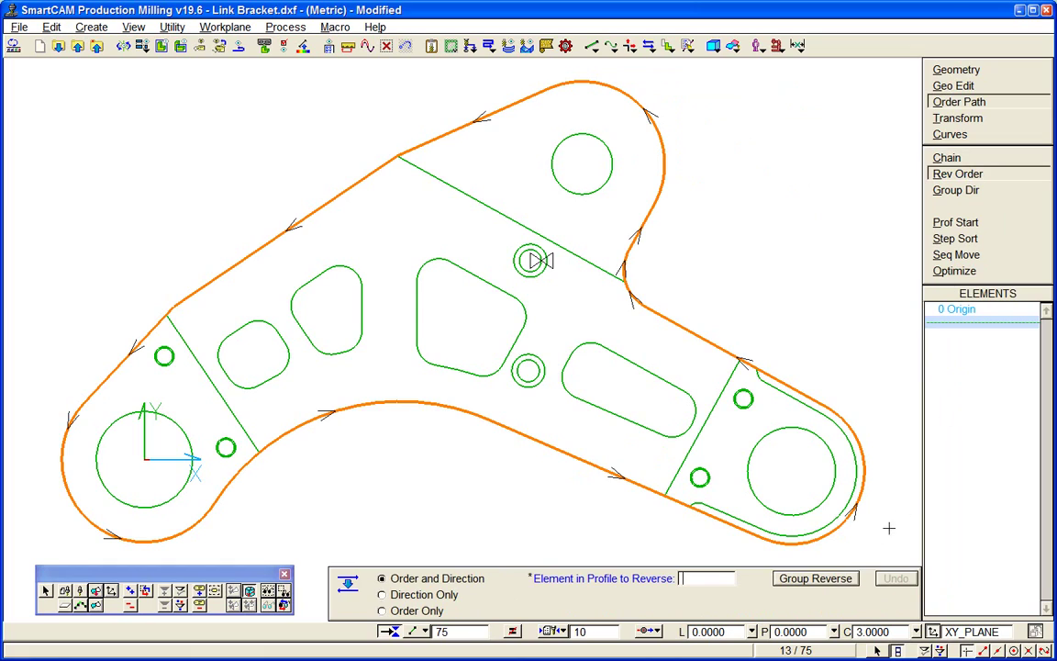
pyautogui.click(815, 579)
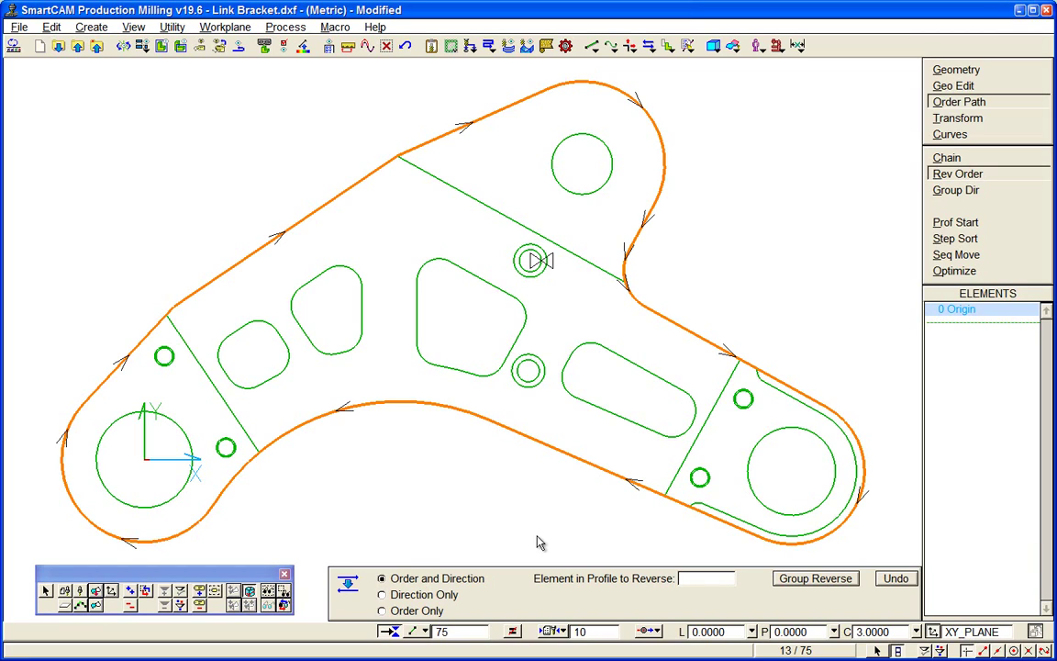
# Add a new layer 3 named 'stock' from the step/layer popup.
pyautogui.click(555, 631)
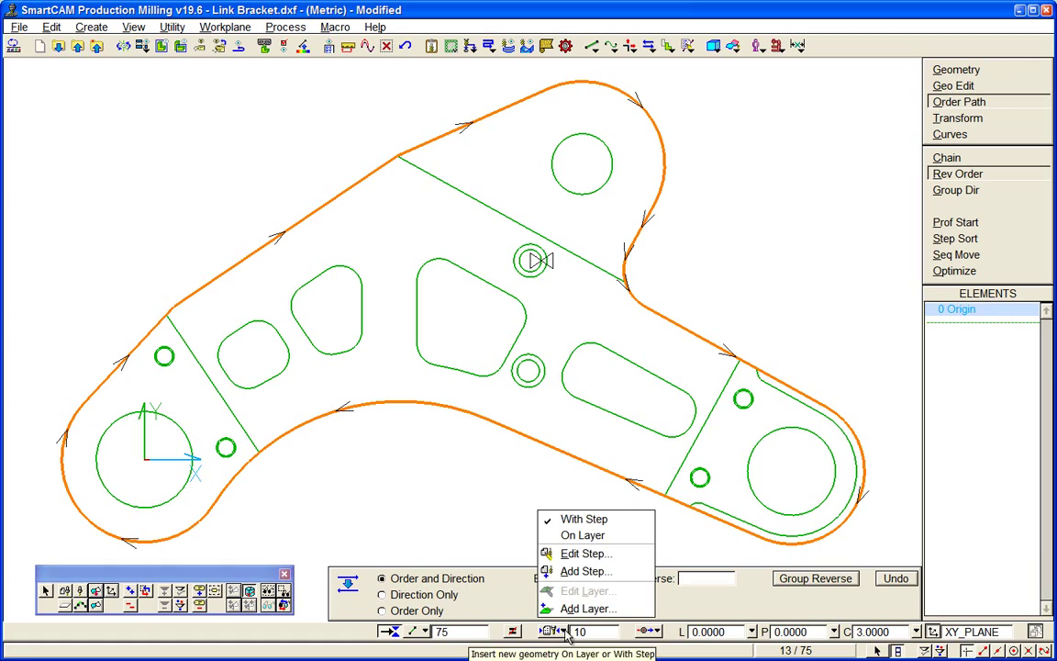
pyautogui.click(576, 608)
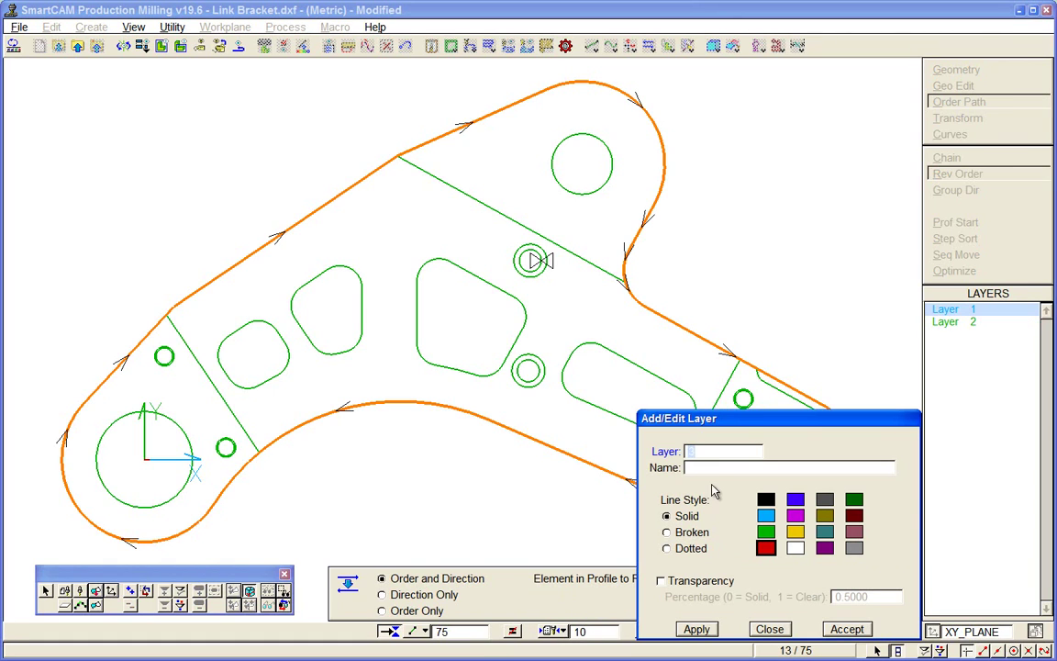
pyautogui.click(714, 470)
pyautogui.write('stock')
pyautogui.click(847, 629)
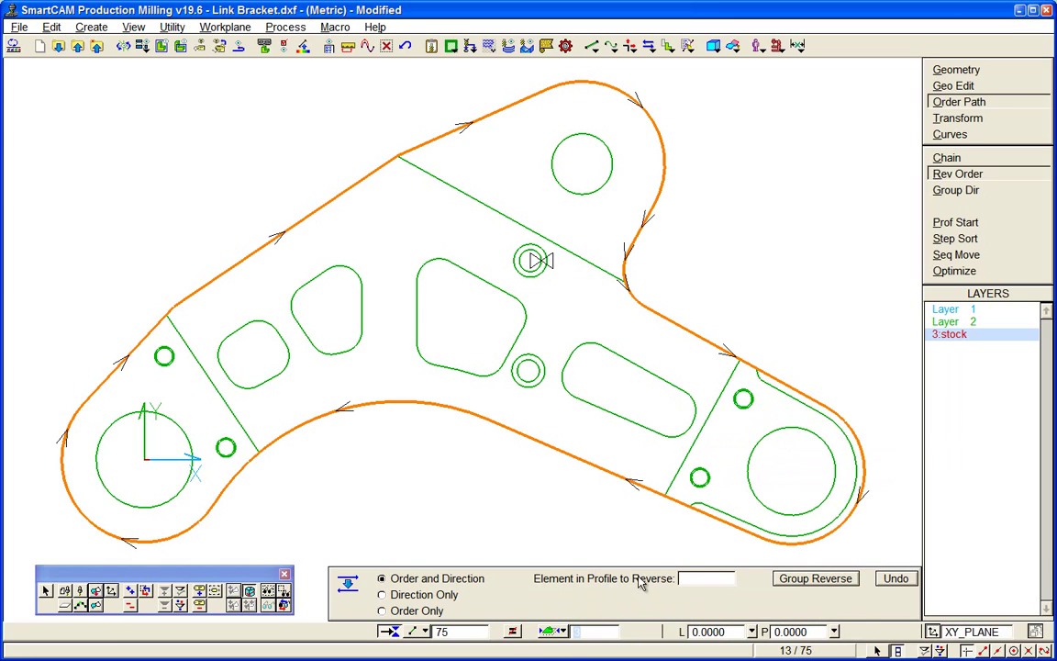
# Set the working level to -25 and start a Wall Offset at 10 mm distance.
pyautogui.click(981, 73)
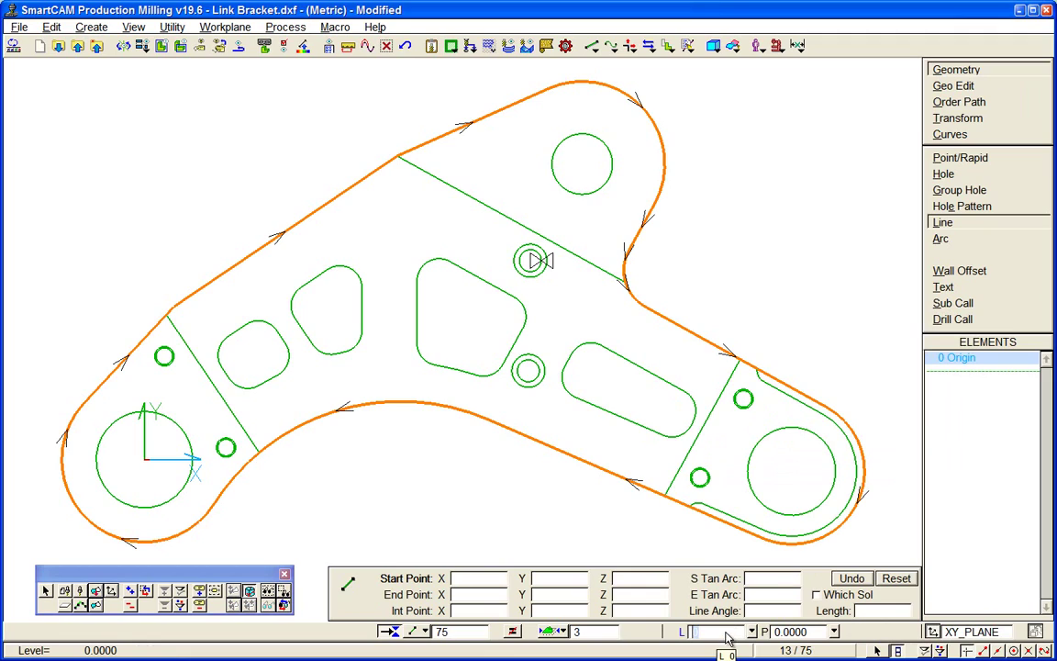
pyautogui.write('-25')
pyautogui.click(983, 274)
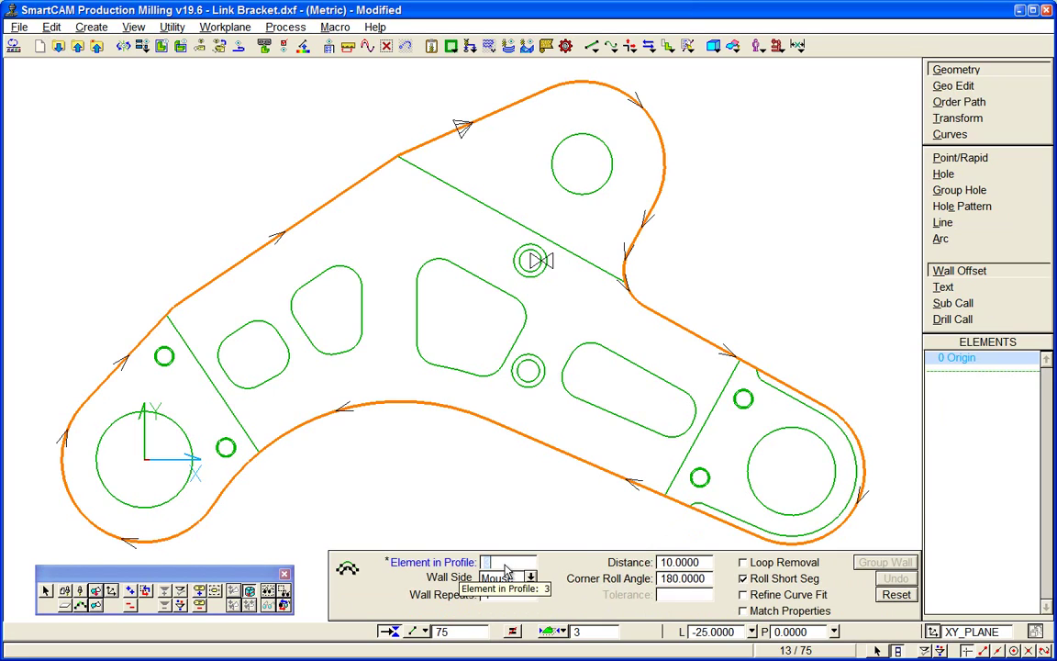
# Place the 10 mm wall offset outside the outer profile and inspect it in 3-D.
pyautogui.click(445, 414)
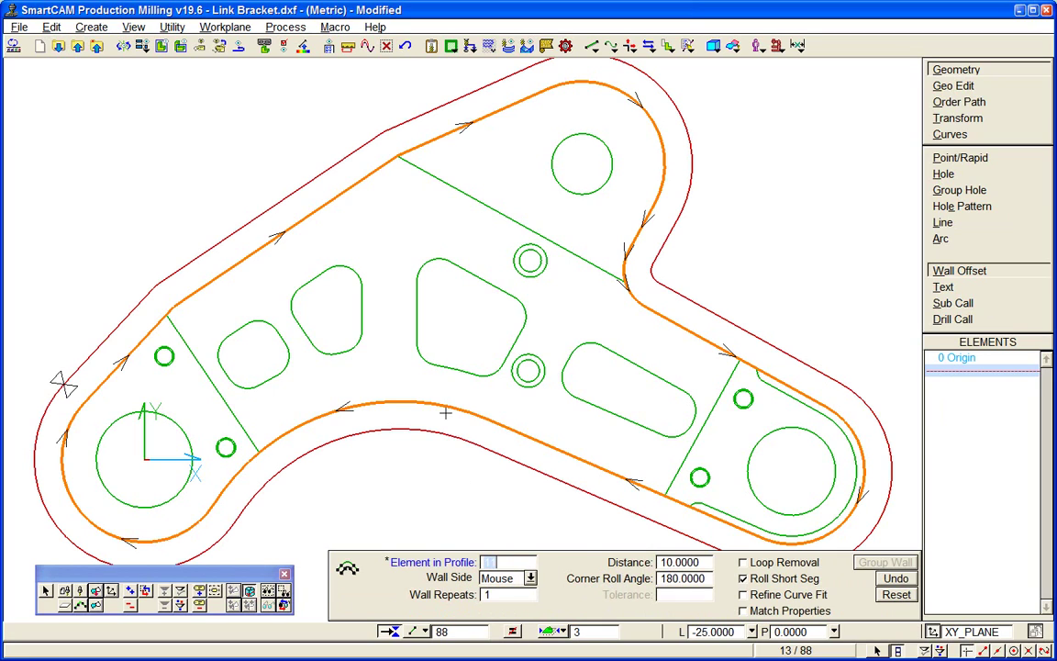
pyautogui.moveTo(493, 451); pyautogui.dragTo(457, 476, button='middle')
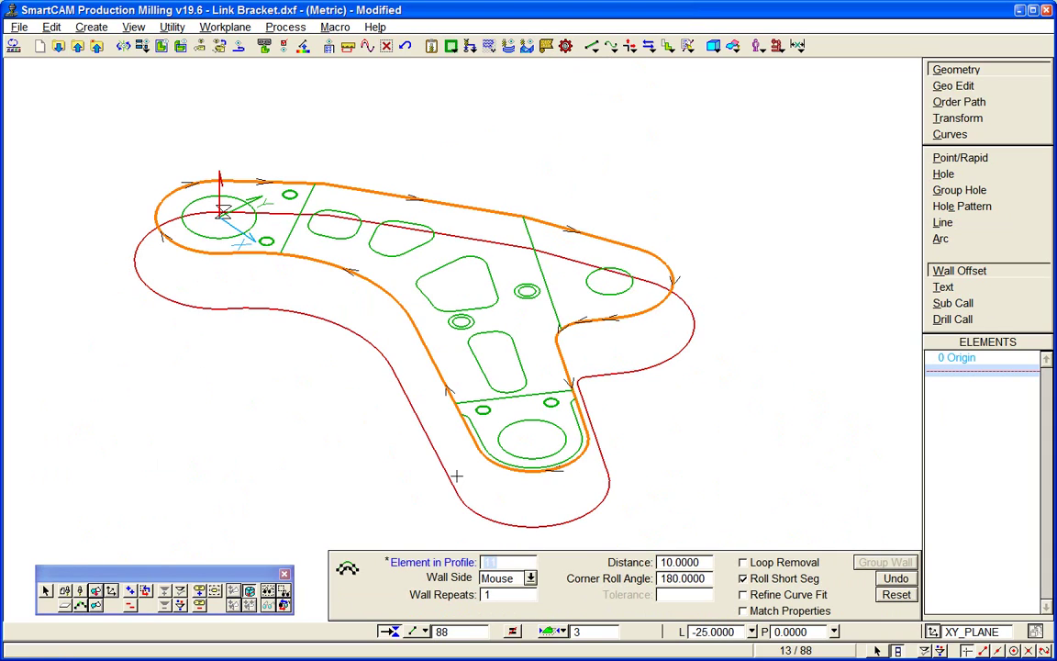
pyautogui.press('Home')
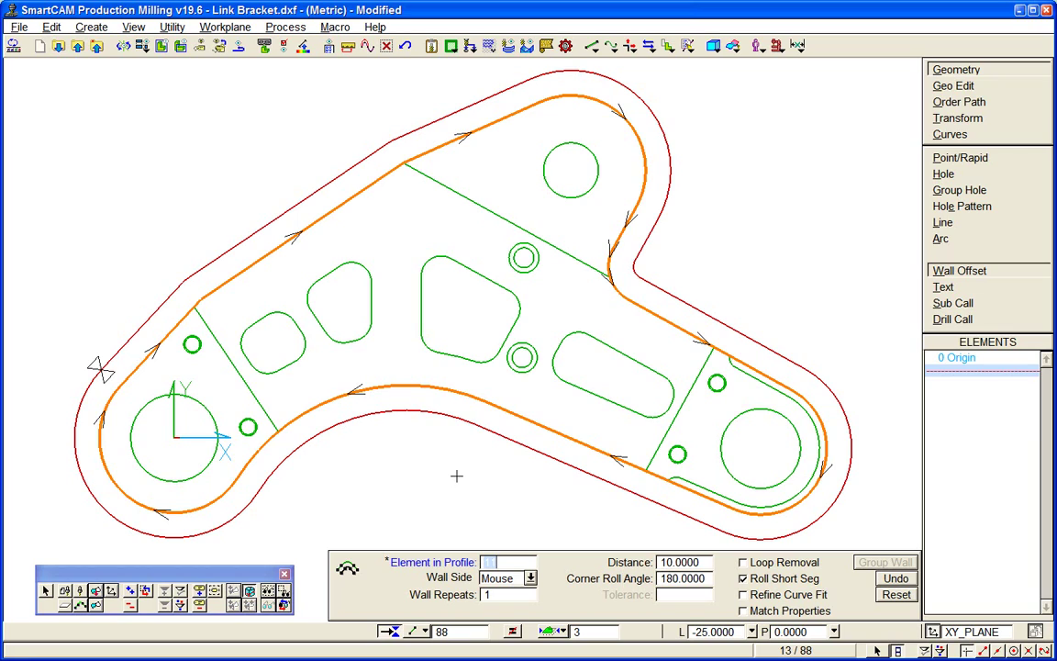
pyautogui.press('F3')
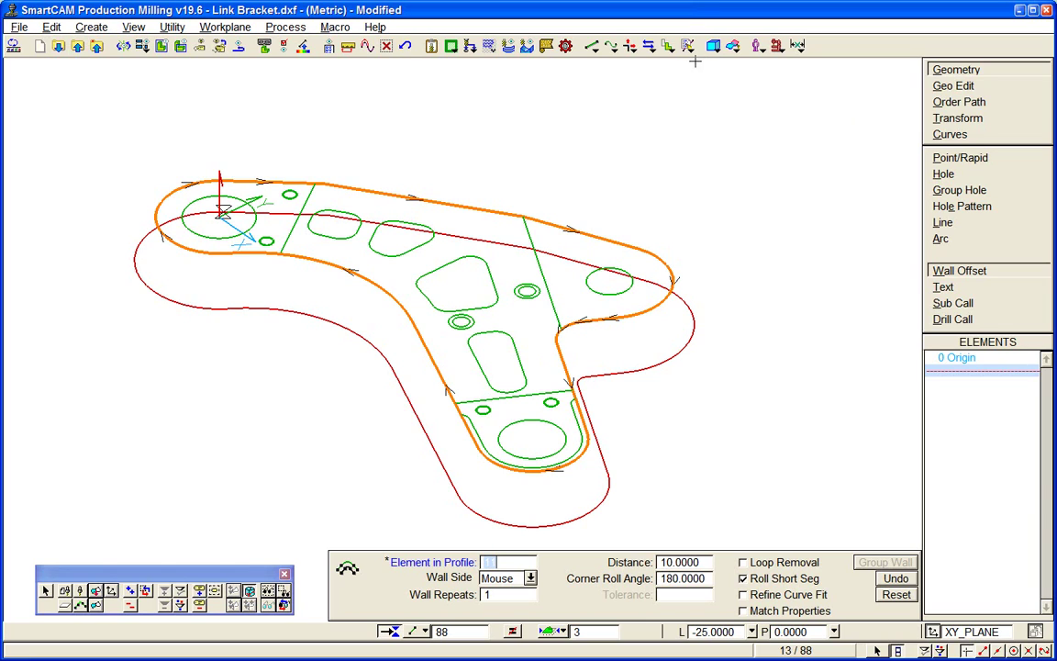
# Start a Move transform with one copy, its From Point at the origin 0,0,0.
pyautogui.click(669, 45)
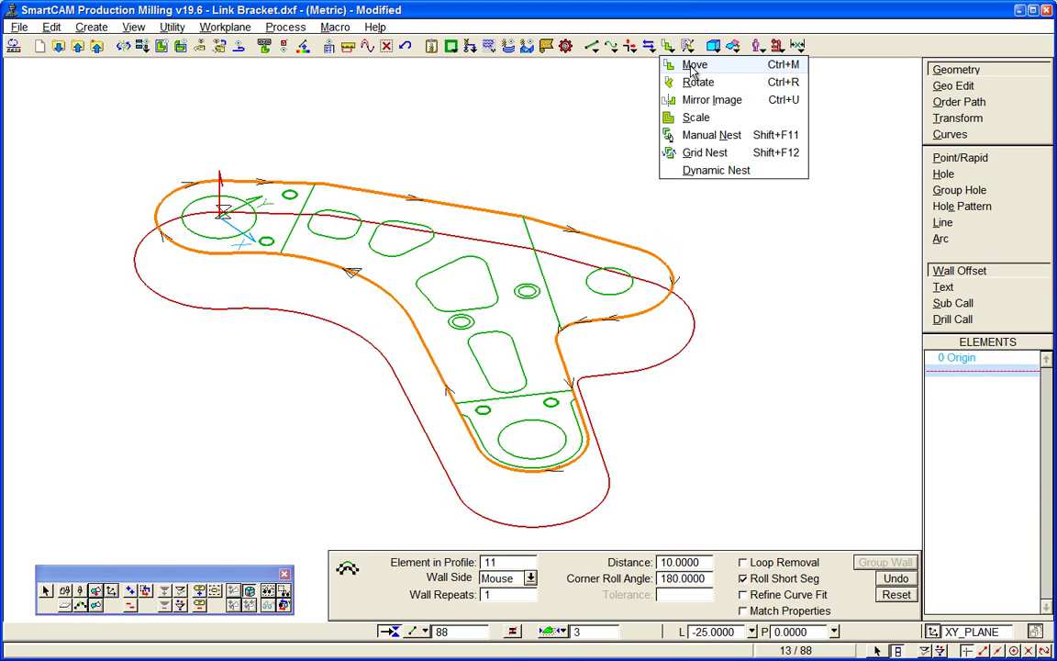
pyautogui.click(693, 69)
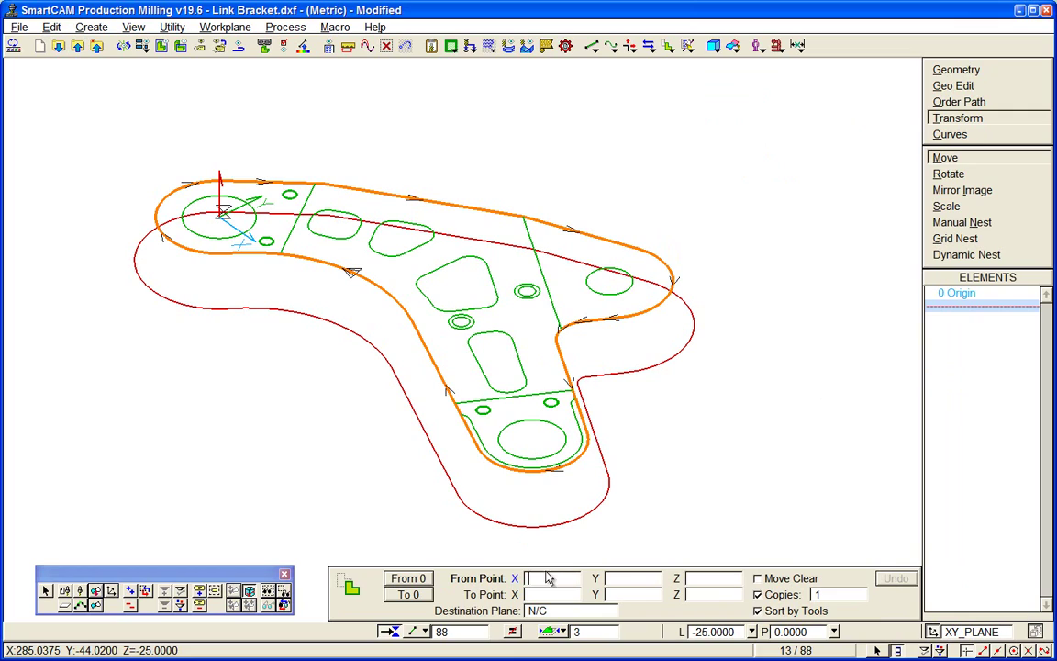
pyautogui.click(410, 580)
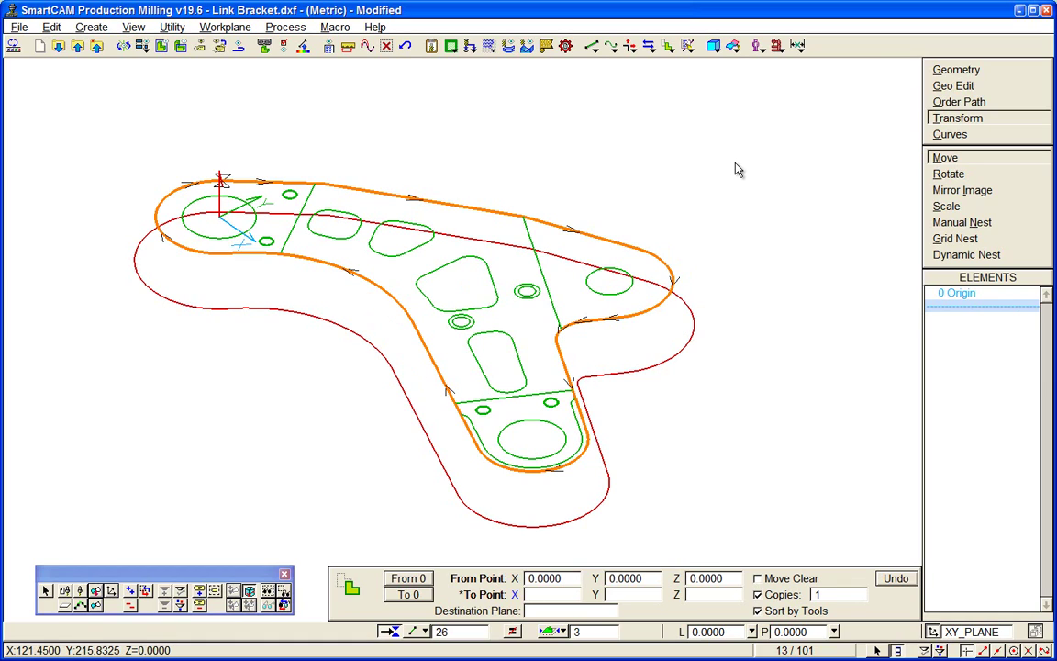
# Assign the copied profile to step 70 rough milling in Toolpath Property Change.
pyautogui.click(687, 47)
pyautogui.click(707, 63)
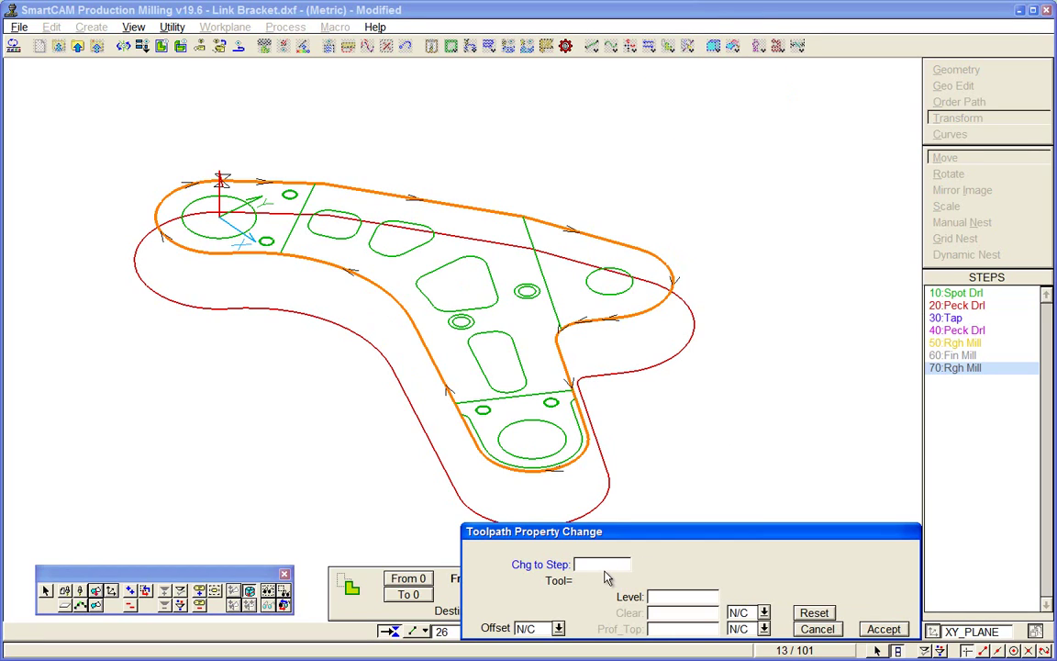
pyautogui.click(954, 370)
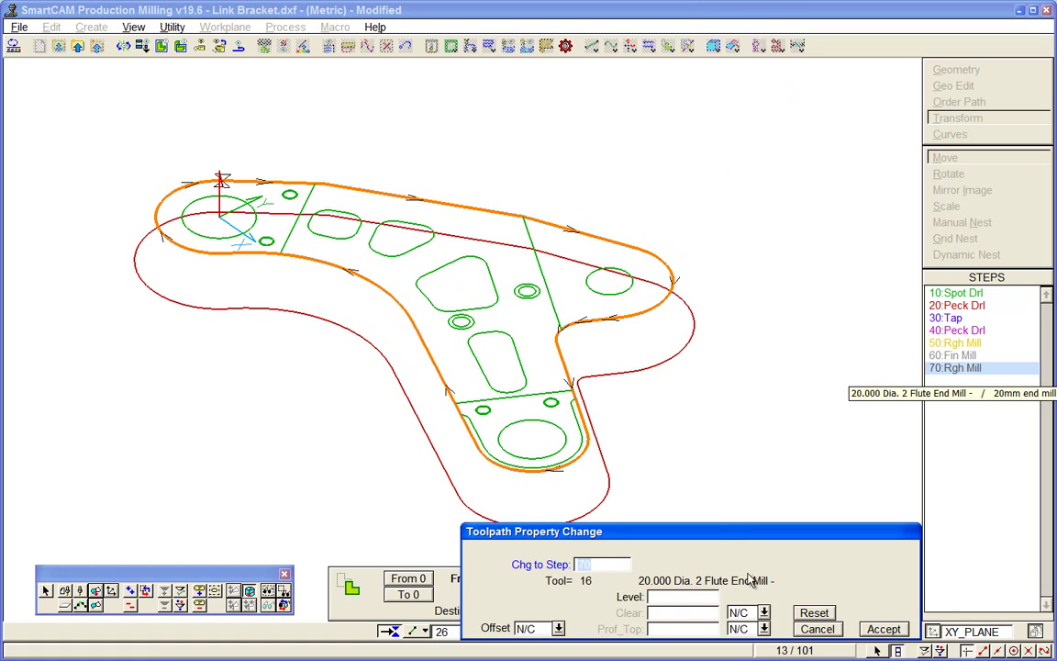
pyautogui.click(669, 600)
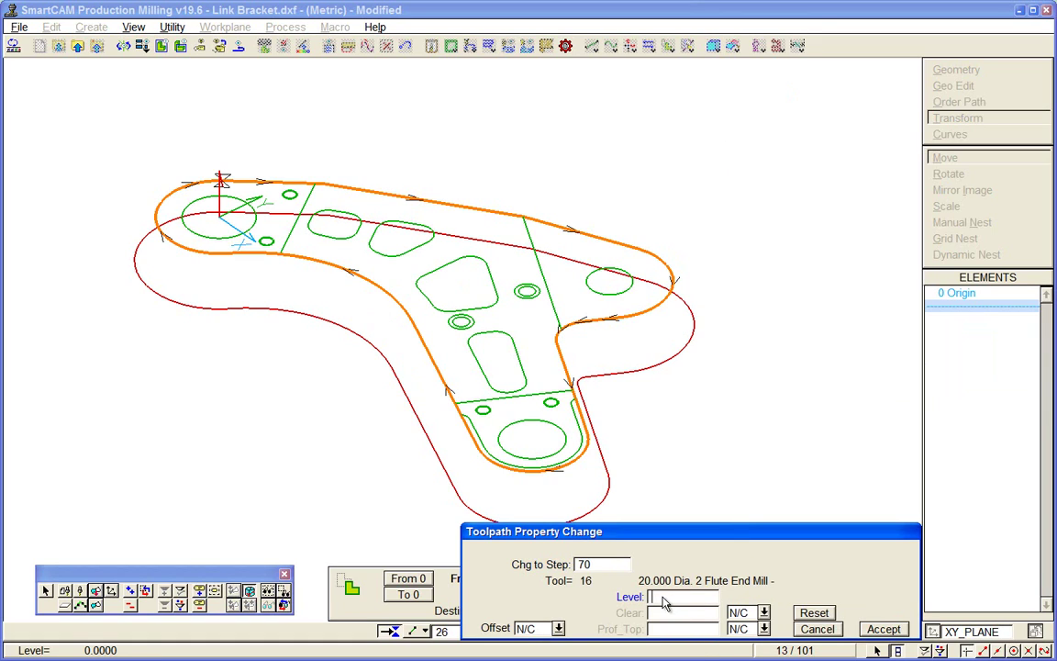
# Turn on clearance at 5 and profile top at 0.
pyautogui.click(763, 612)
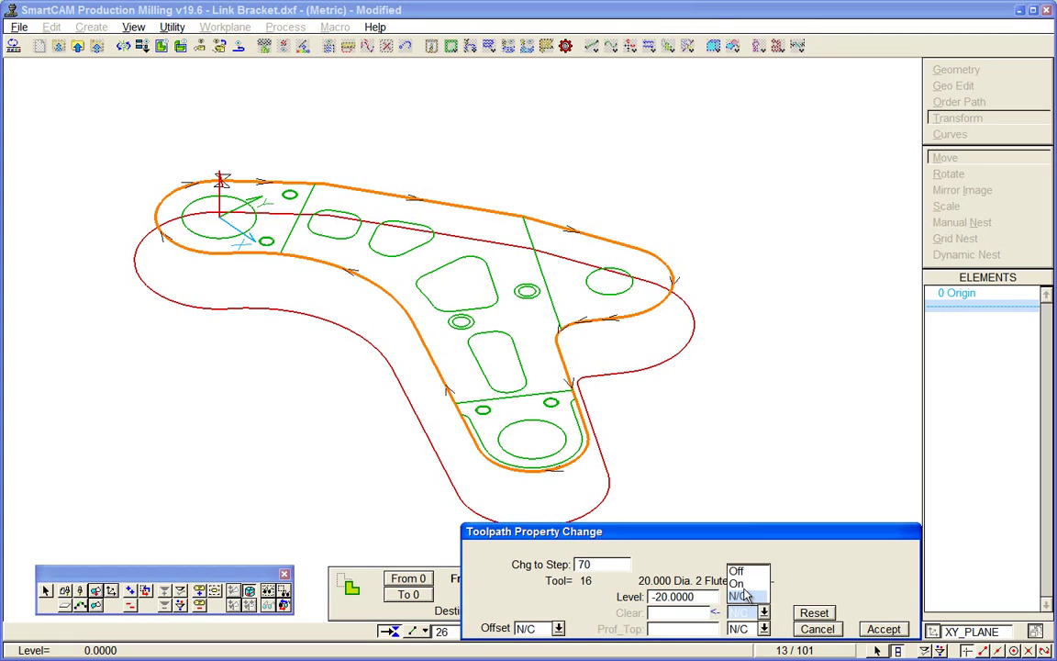
pyautogui.click(738, 596)
pyautogui.click(763, 629)
pyautogui.click(765, 631)
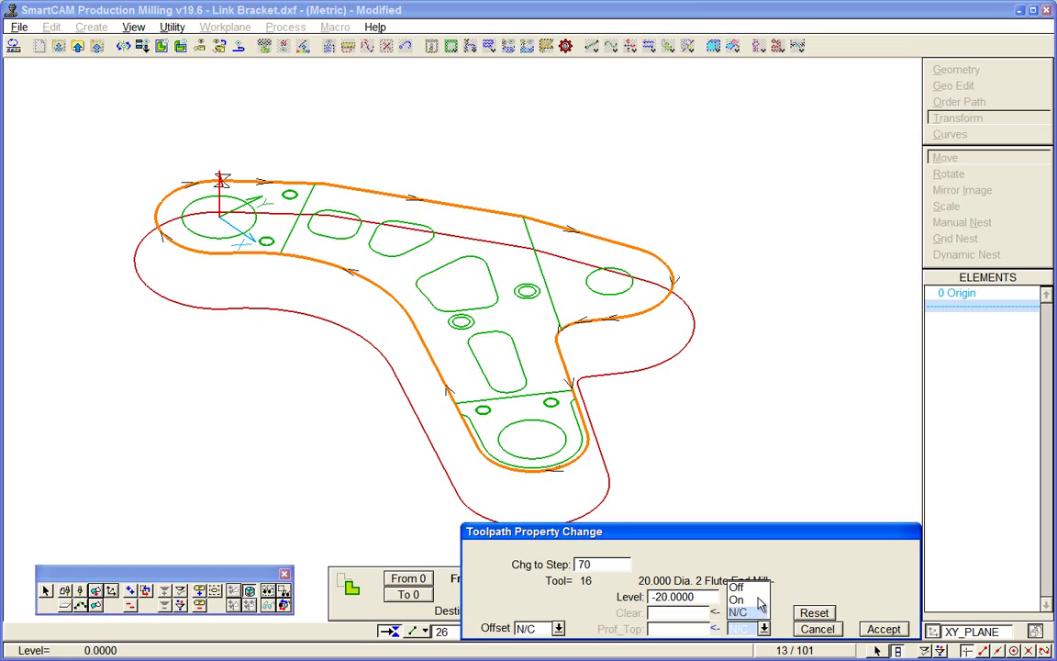
pyautogui.click(738, 597)
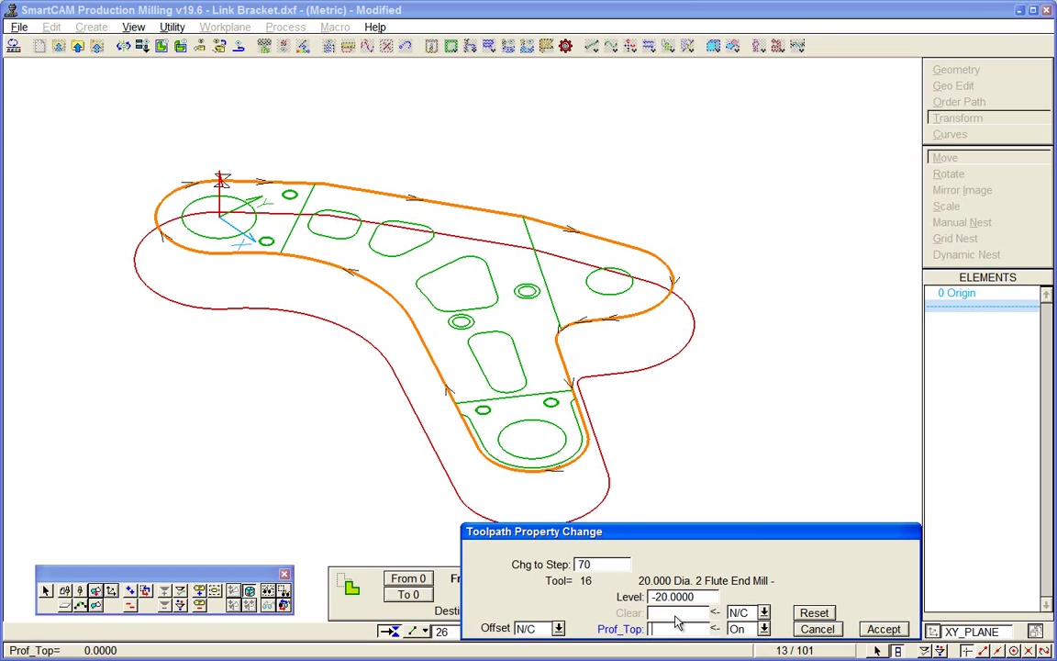
pyautogui.click(764, 612)
pyautogui.click(740, 580)
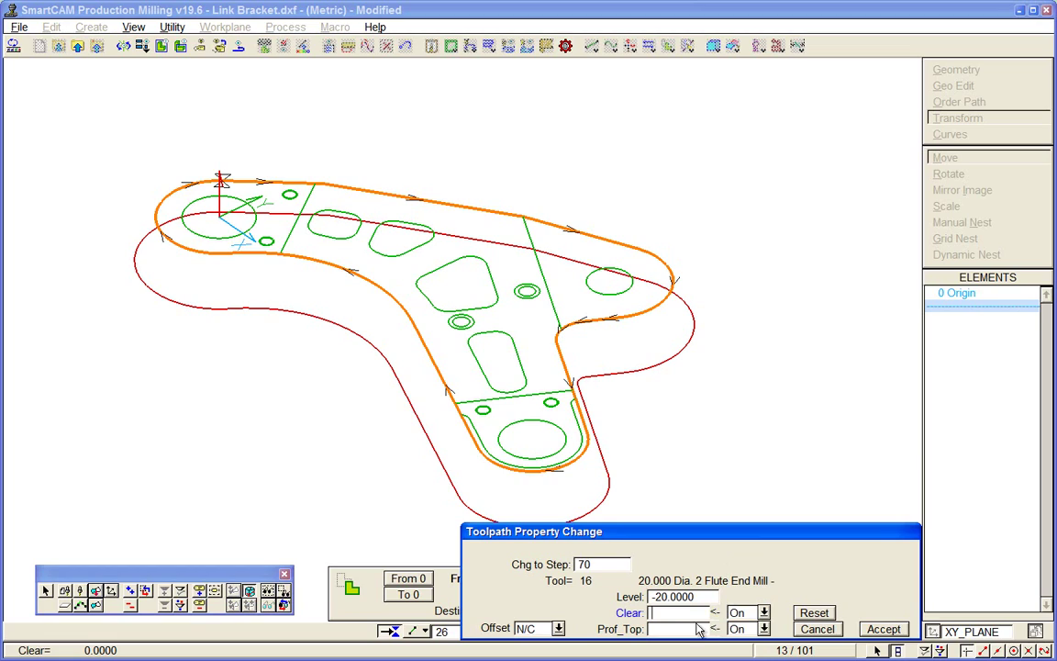
pyautogui.write('5')
pyautogui.press('Tab')
pyautogui.write('0')
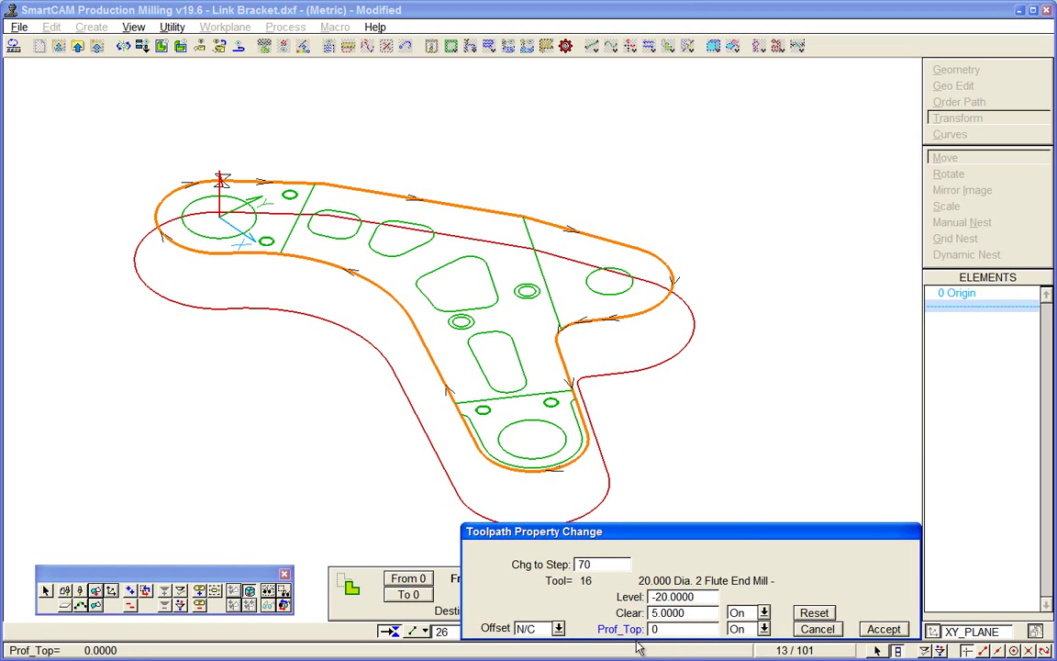
# Set the toolpath offset side to Left and apply the property changes.
pyautogui.click(558, 629)
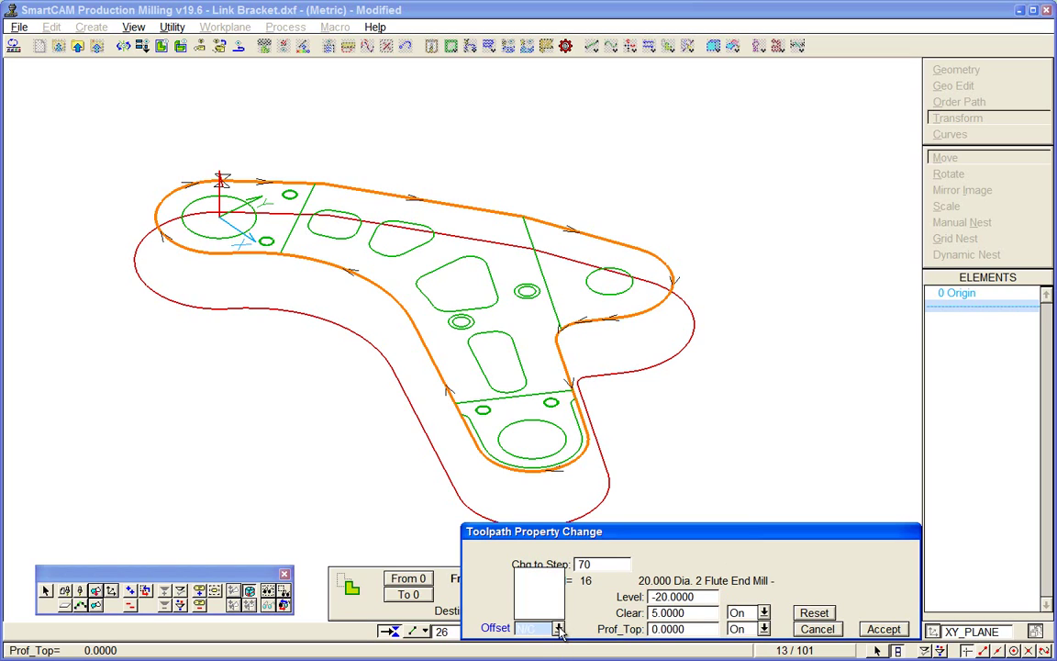
pyautogui.click(525, 575)
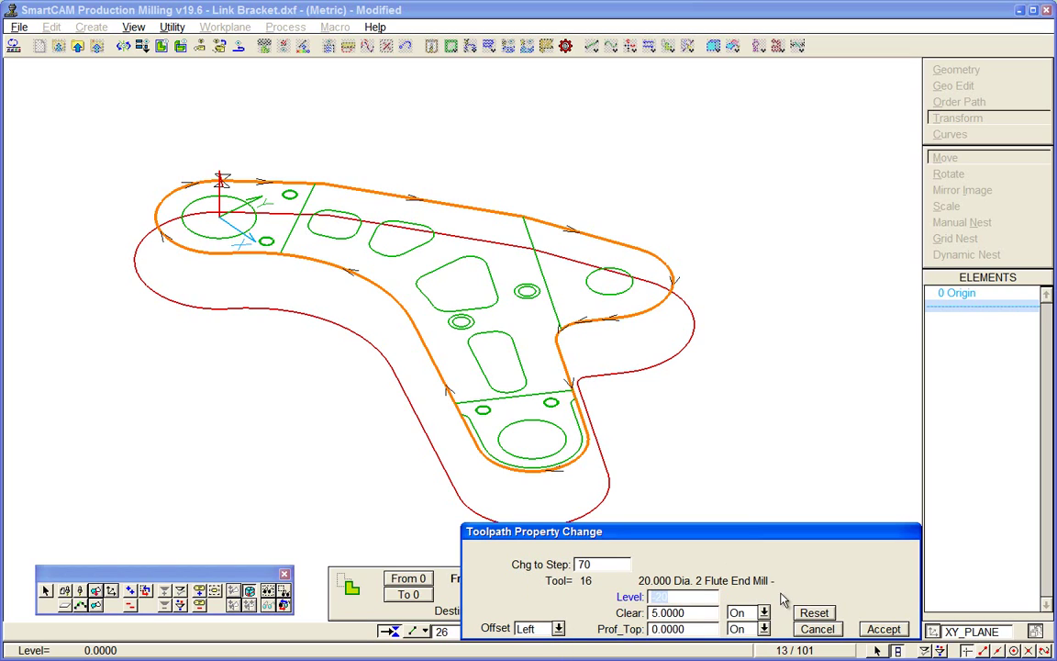
pyautogui.click(883, 629)
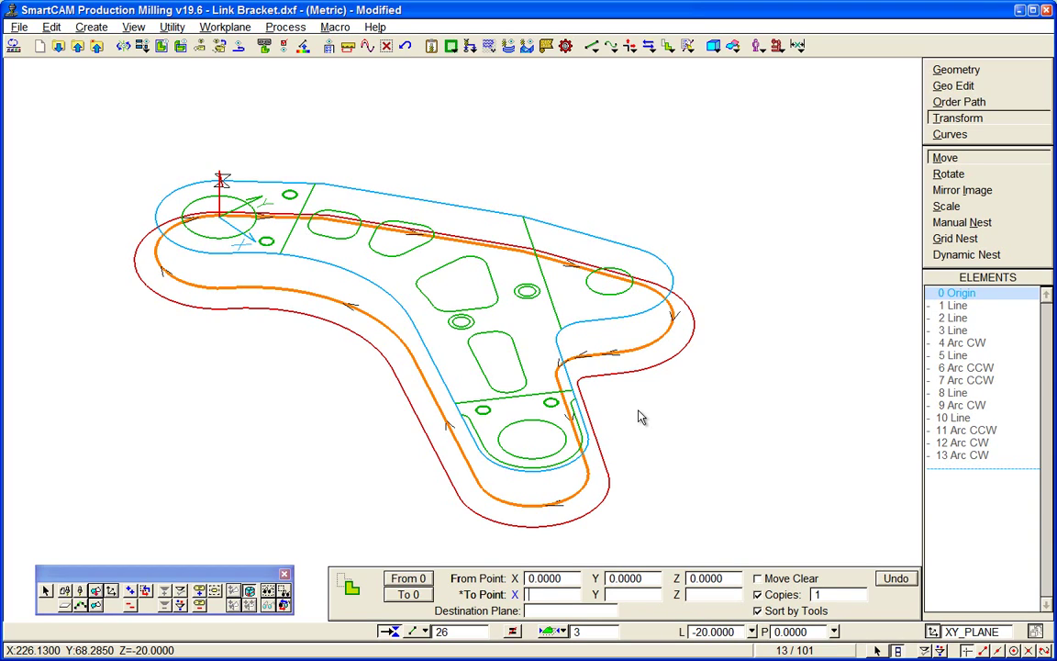
# Animate the tool around the profile toolpath in ShowPath from top view at speed 3, then 5.
pyautogui.hotkey('ctrl', 't')
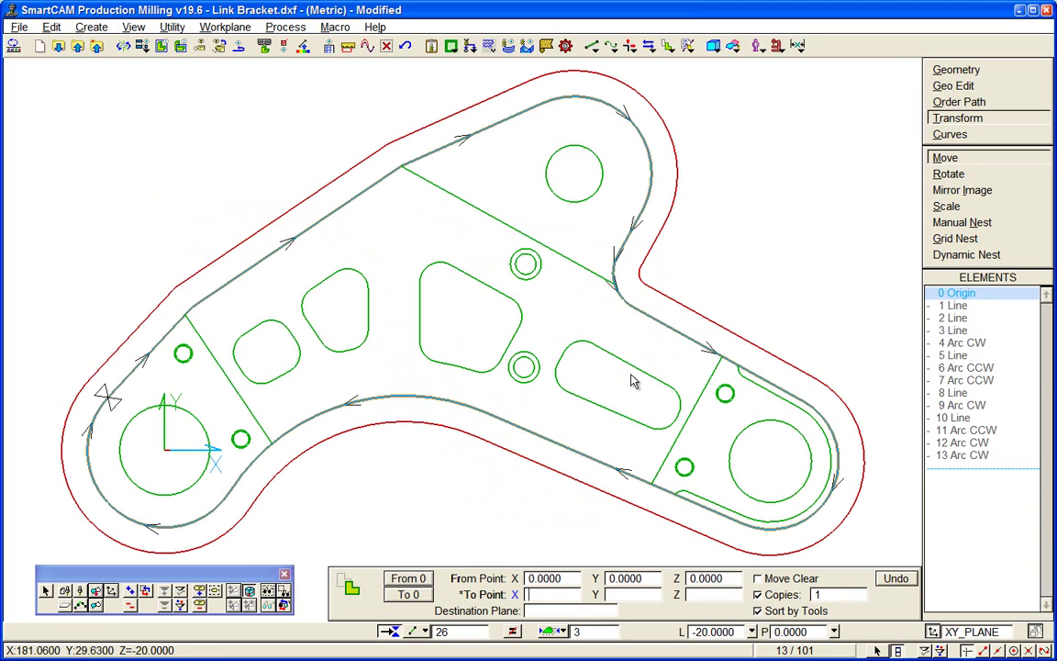
pyautogui.scroll(-2, 472, 261)
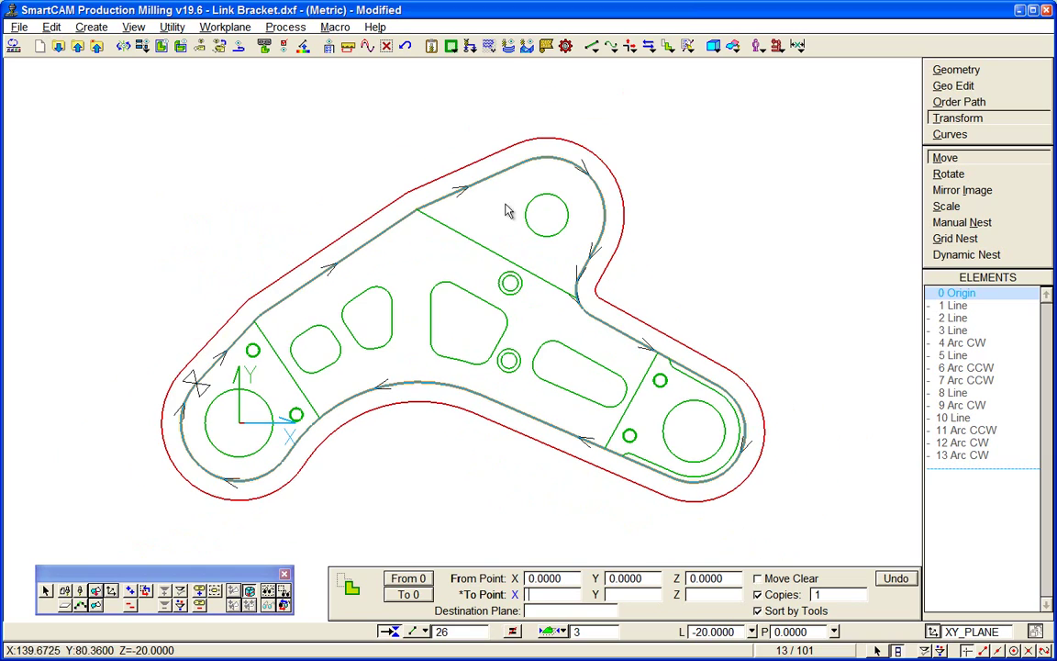
pyautogui.click(456, 43)
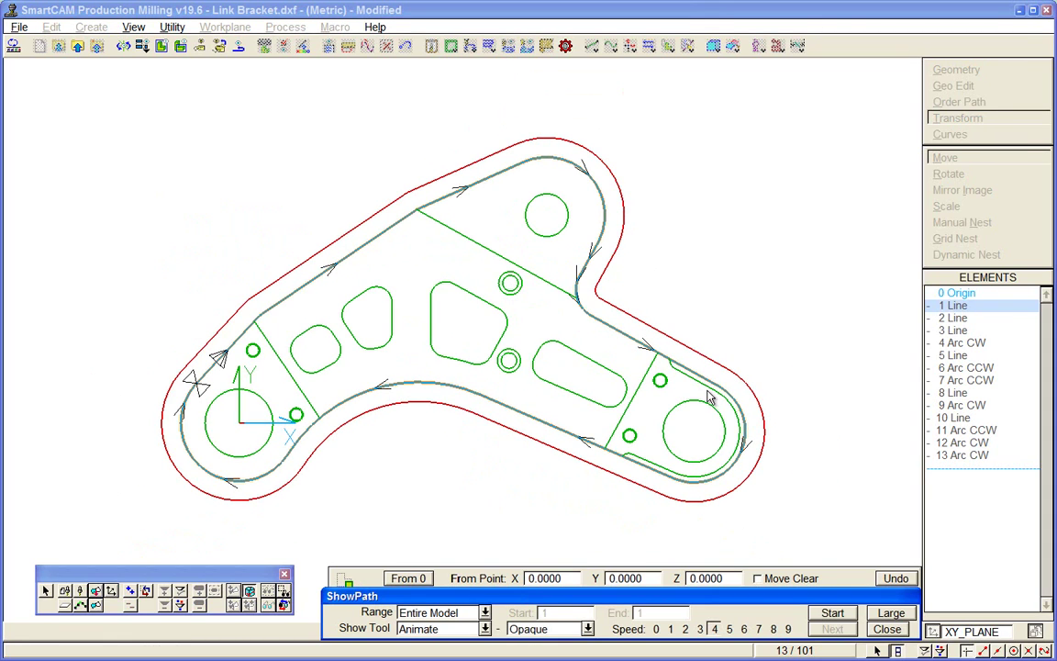
pyautogui.click(699, 629)
pyautogui.click(830, 614)
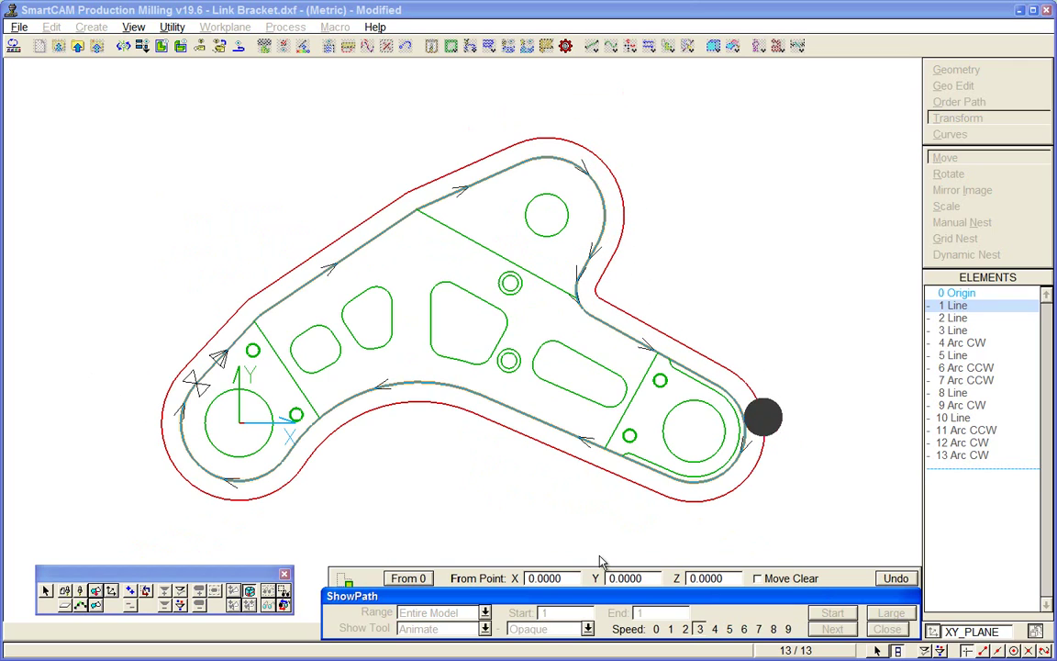
pyautogui.press('5')
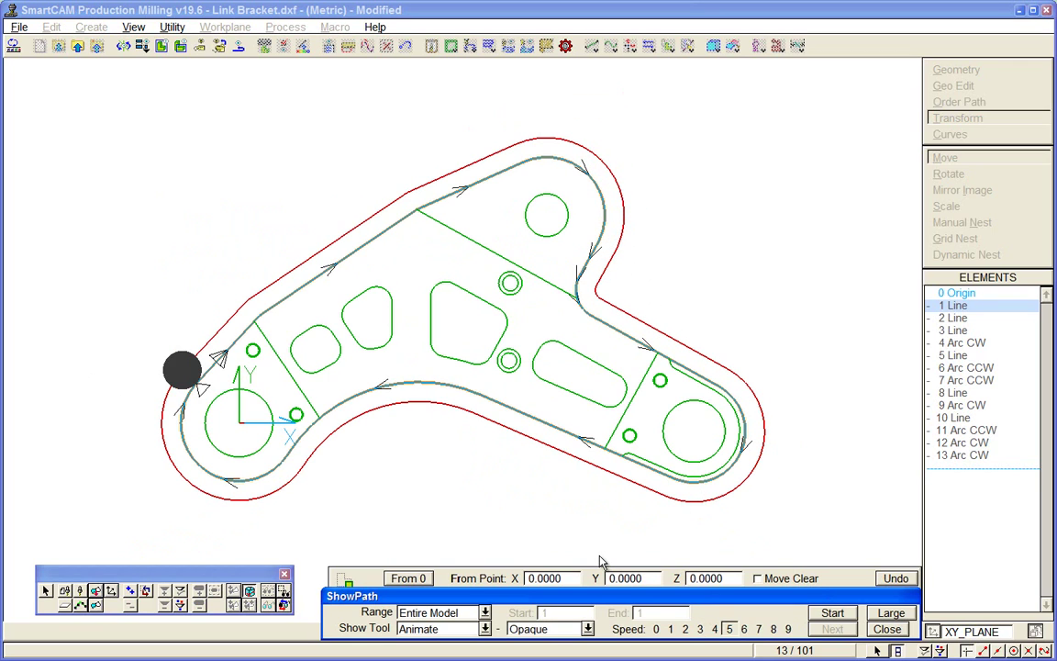
pyautogui.press('F9')
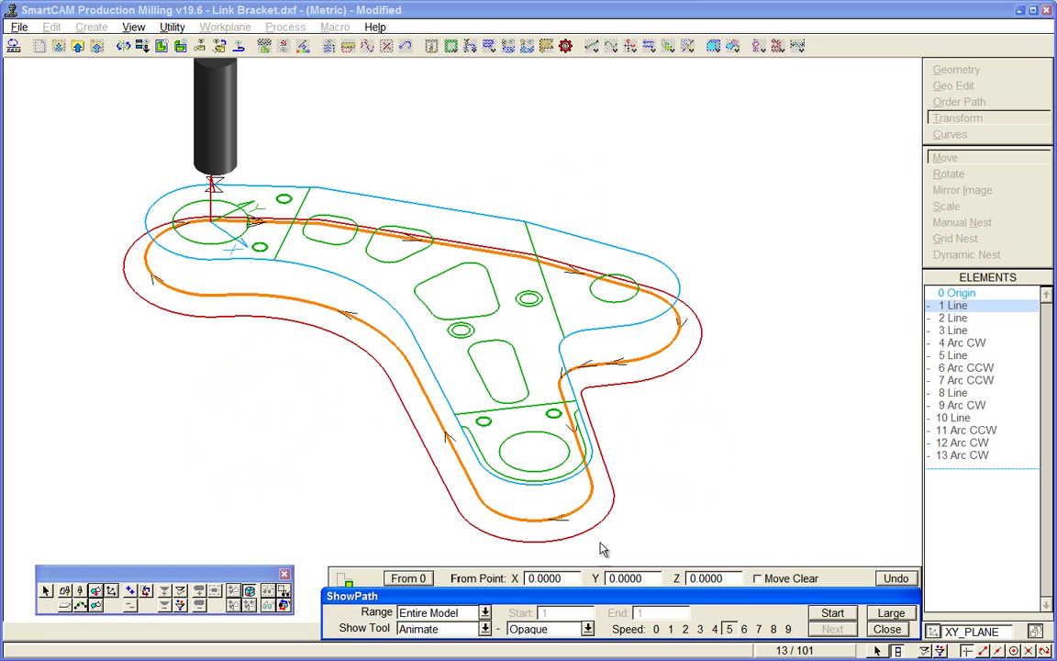
# Start Lead In/Out on the Active group and show its lead parameters.
pyautogui.click(888, 630)
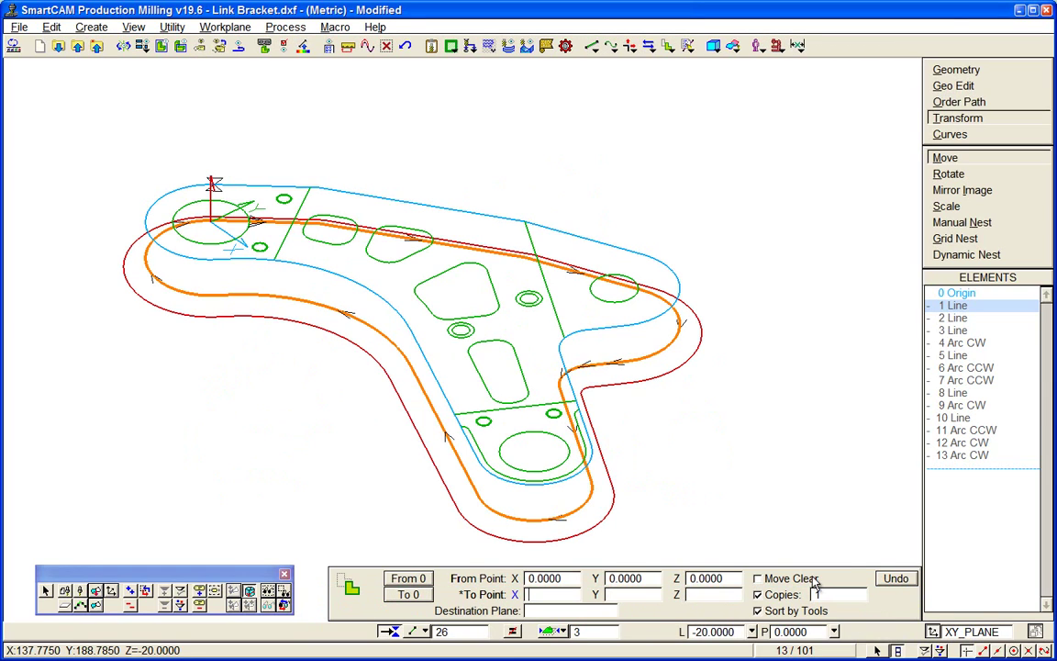
pyautogui.click(966, 85)
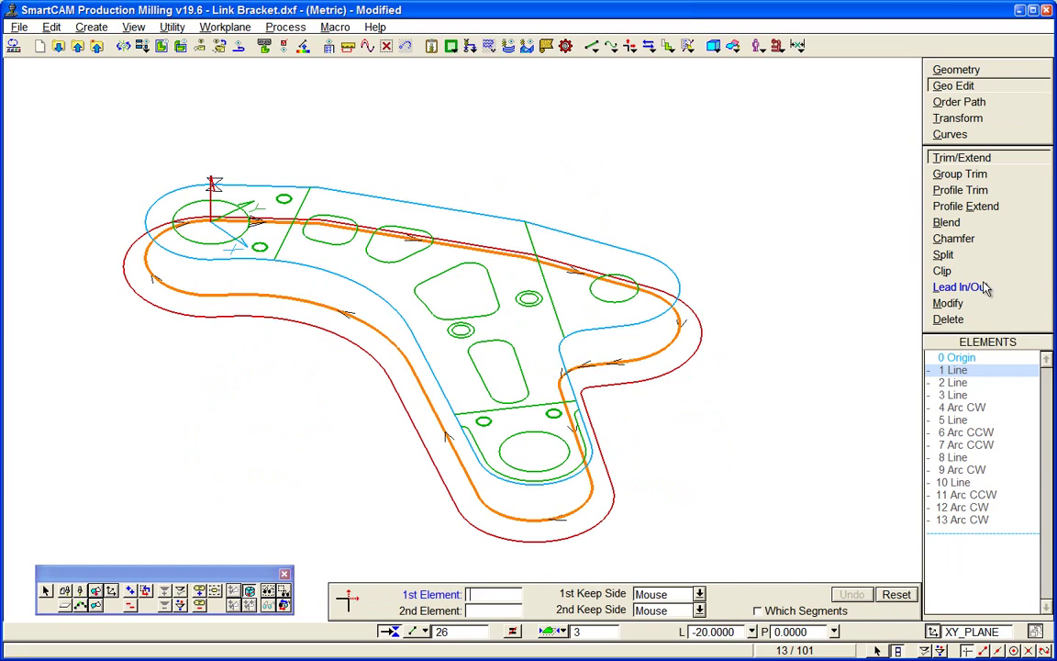
pyautogui.click(959, 287)
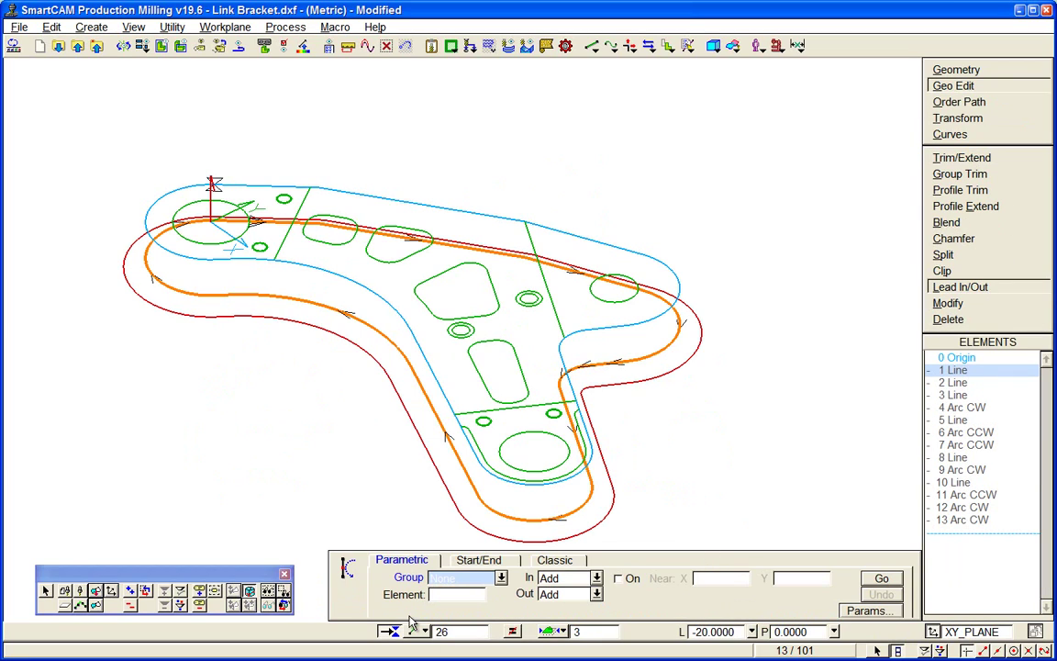
pyautogui.click(464, 578)
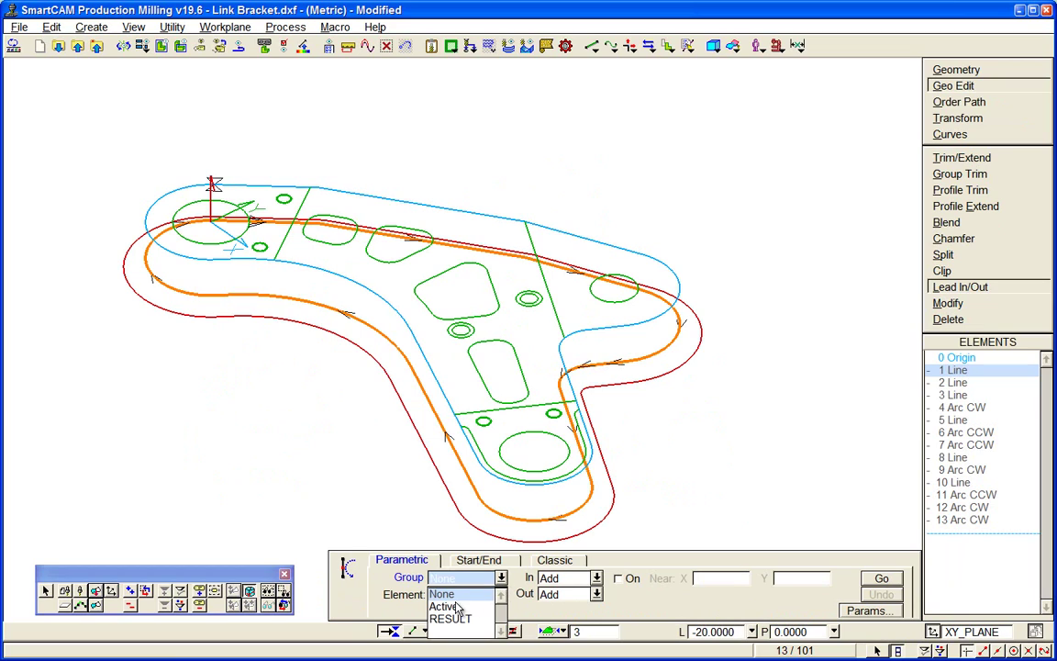
pyautogui.click(457, 607)
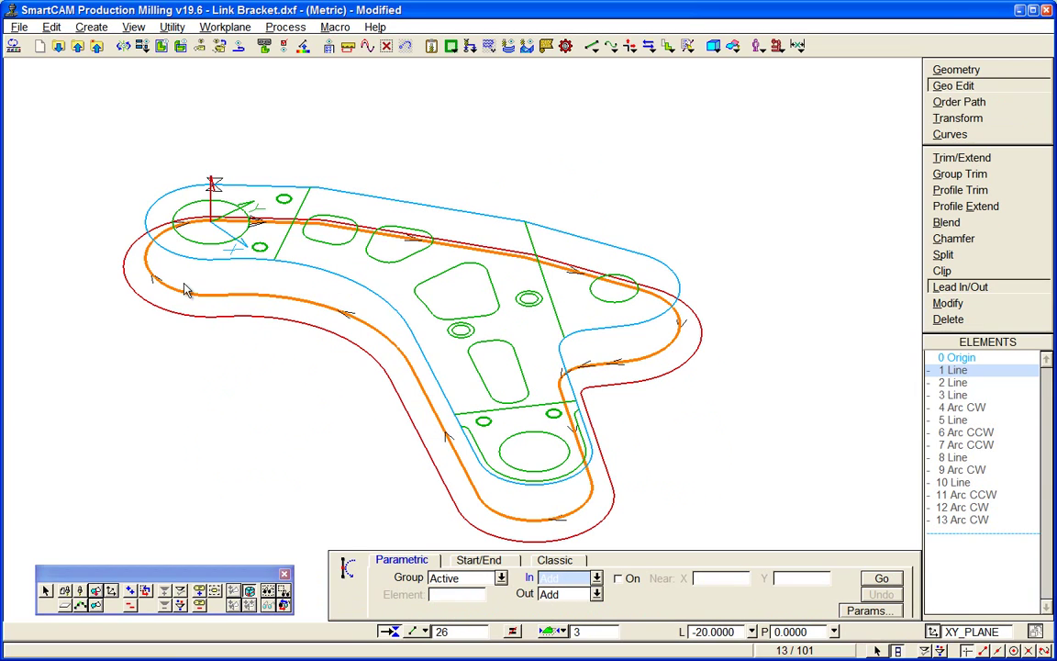
pyautogui.click(869, 612)
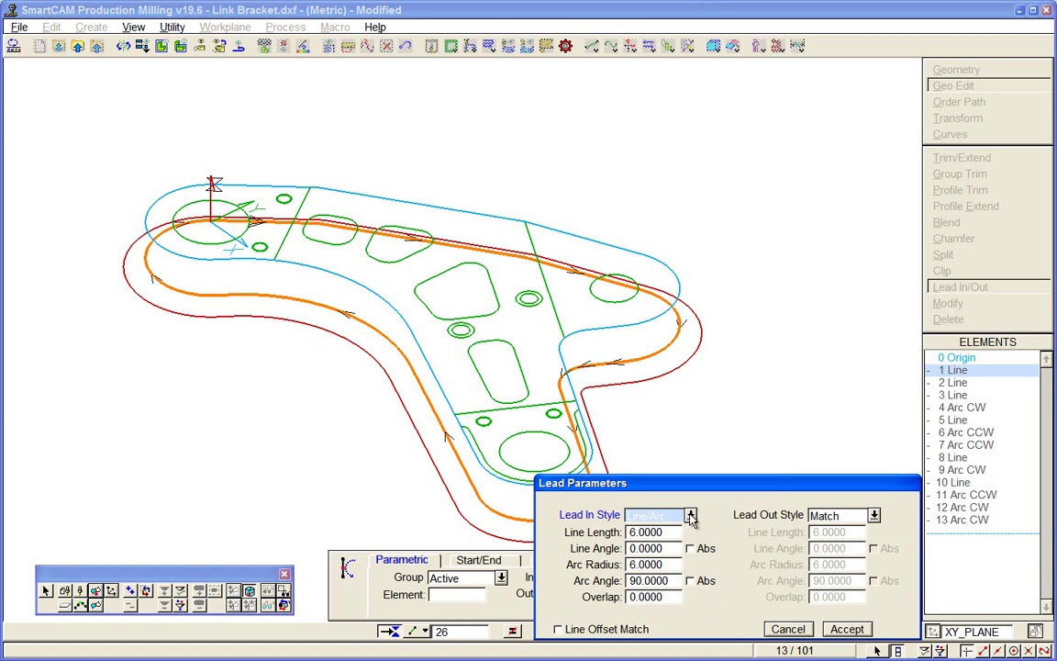
# Apply an Arc lead-in of radius 15 with matching lead-out, checking it in top view.
pyautogui.click(690, 516)
pyautogui.click(635, 556)
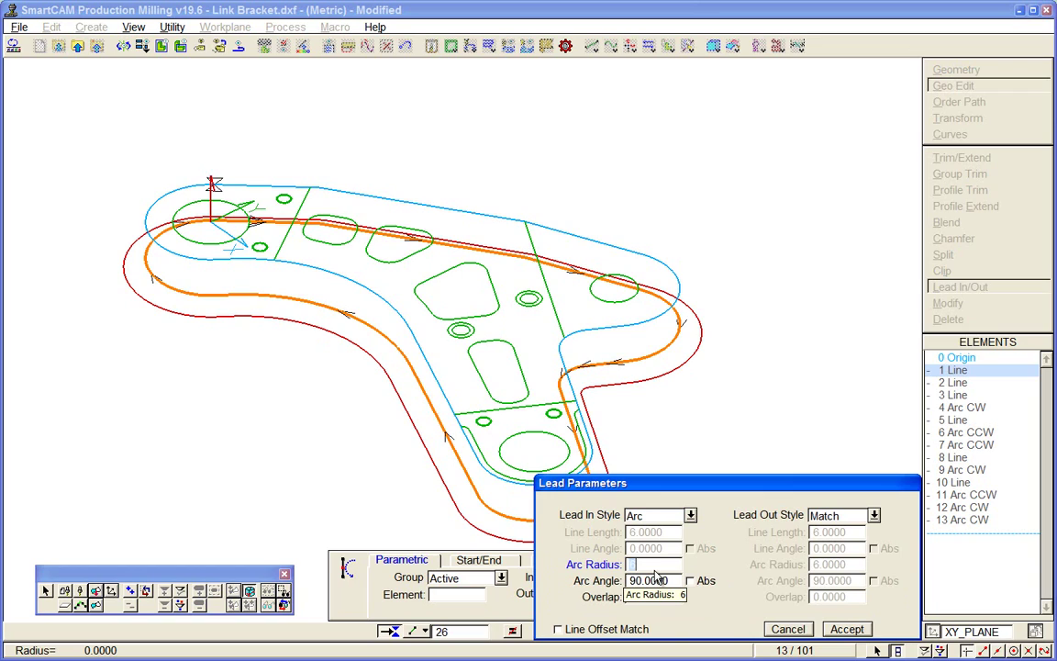
pyautogui.write('15')
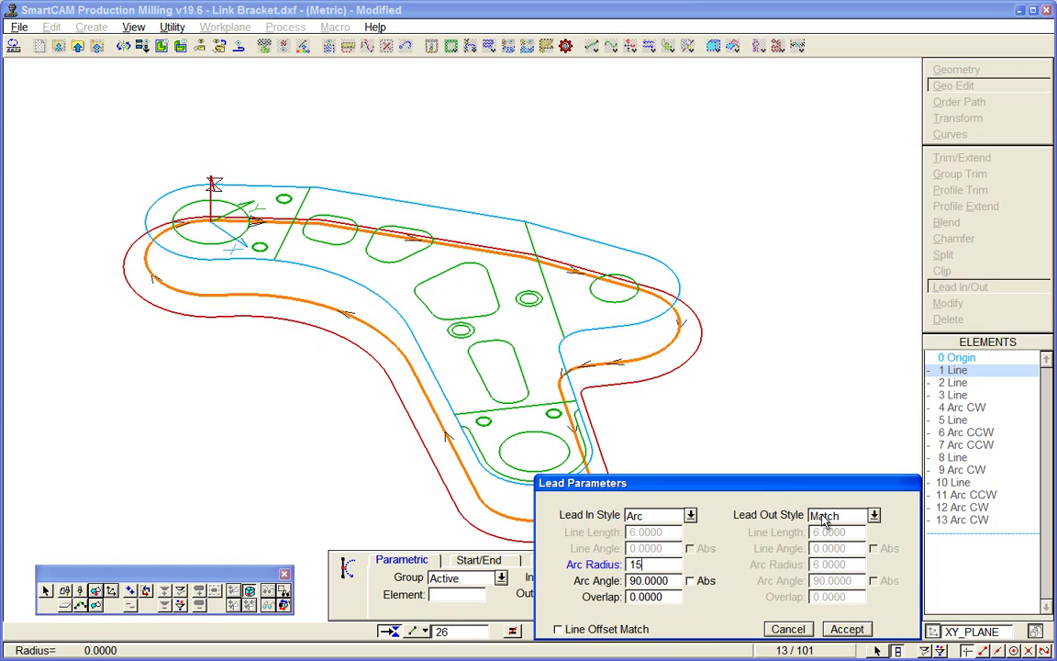
pyautogui.click(846, 630)
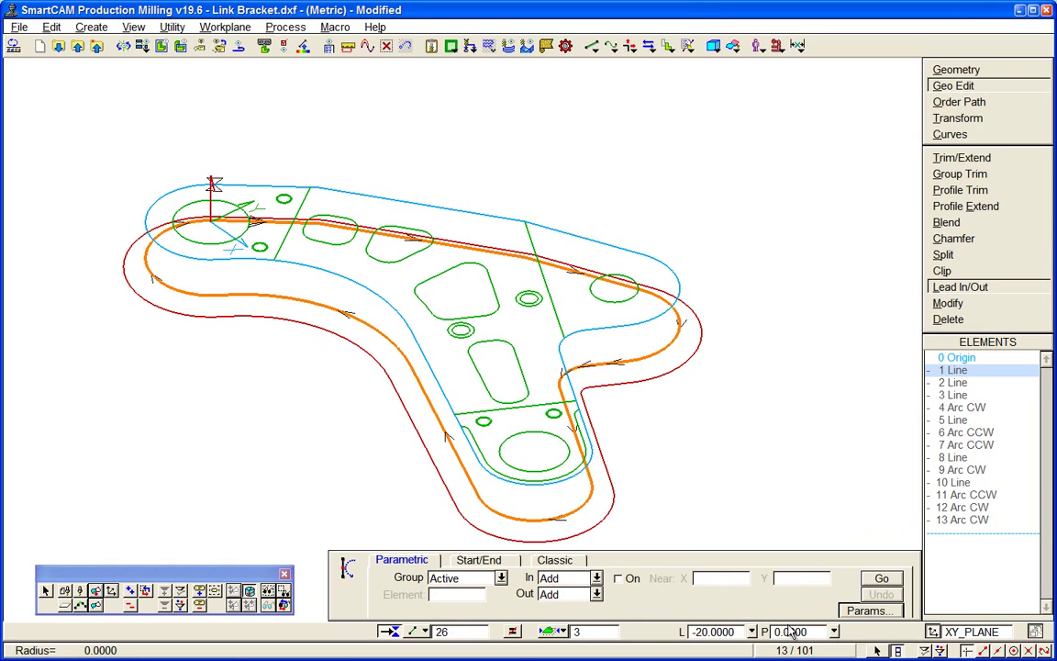
pyautogui.click(882, 579)
pyautogui.hotkey('ctrl', 't')
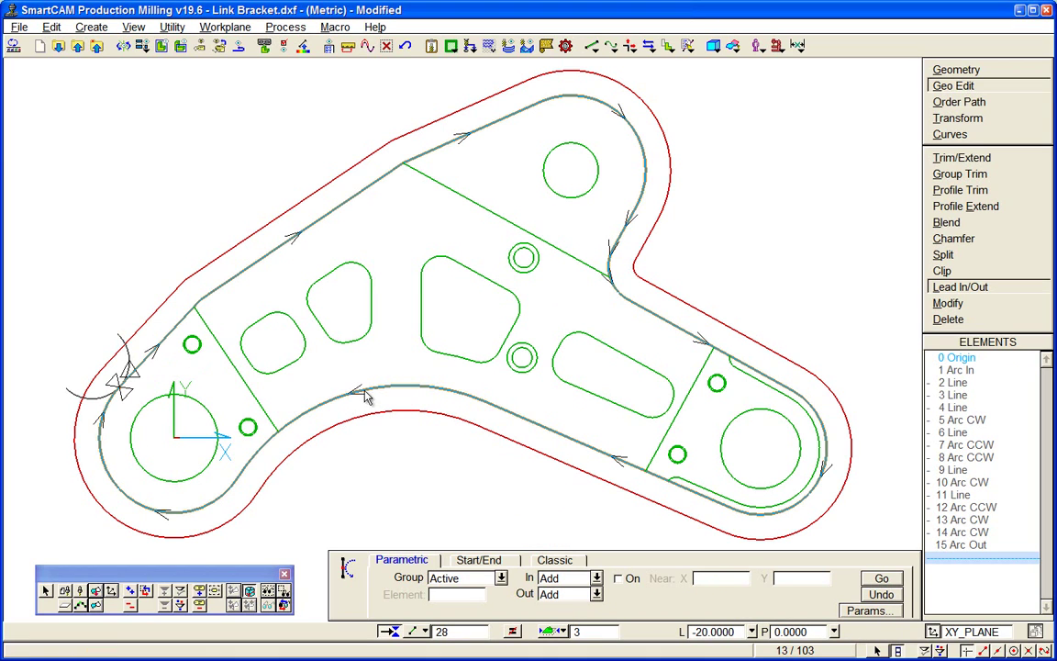
pyautogui.hotkey('ctrl', 'i')
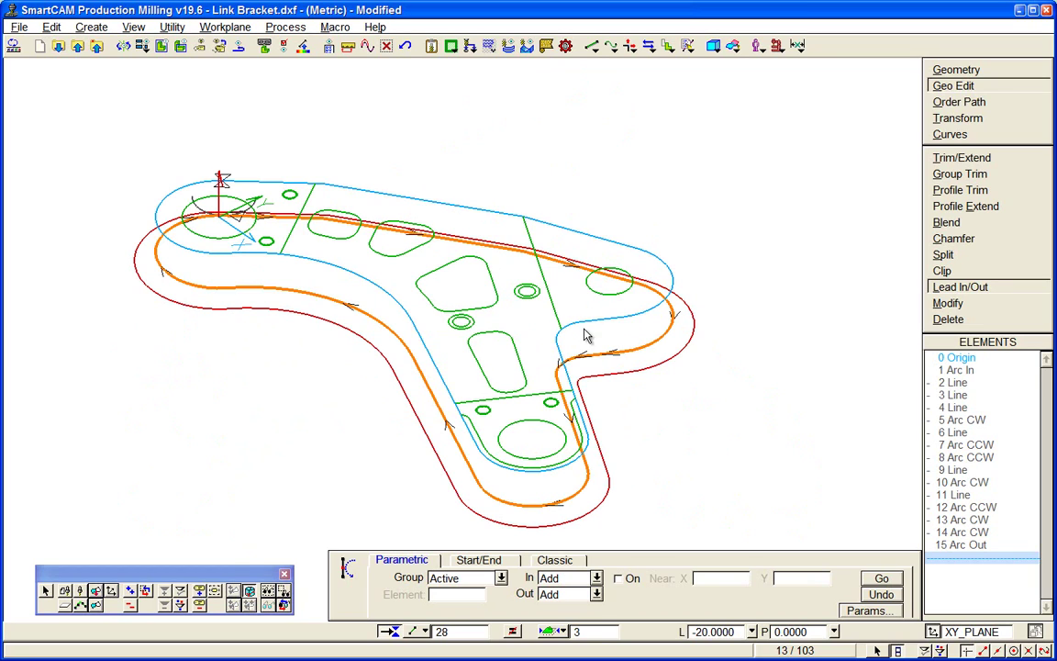
pyautogui.click(523, 48)
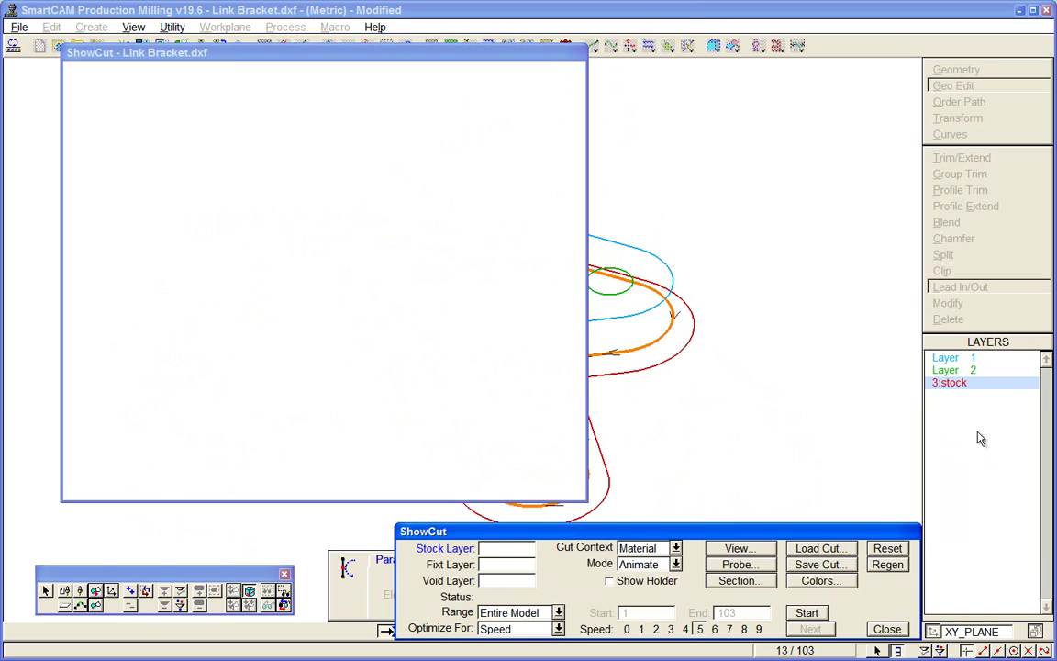
pyautogui.click(952, 383)
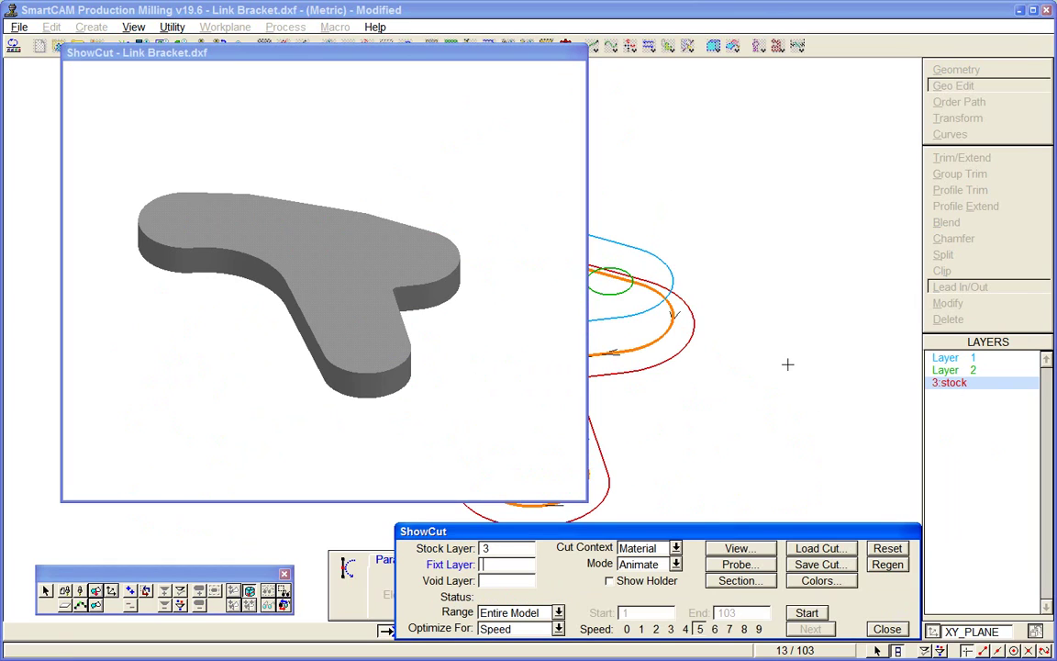
pyautogui.click(809, 613)
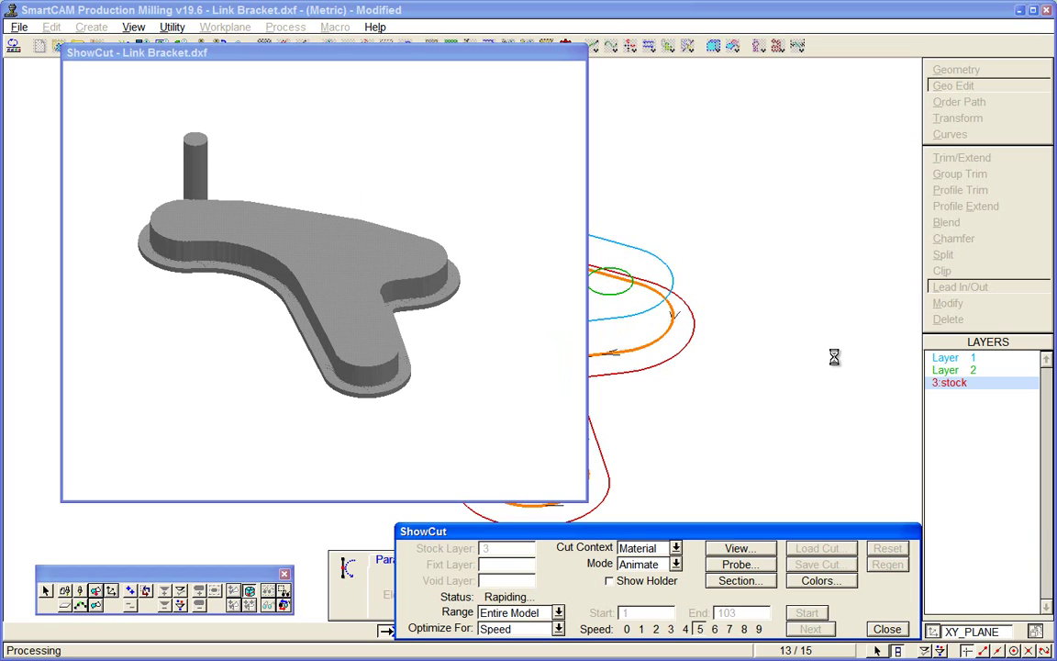
pyautogui.click(886, 629)
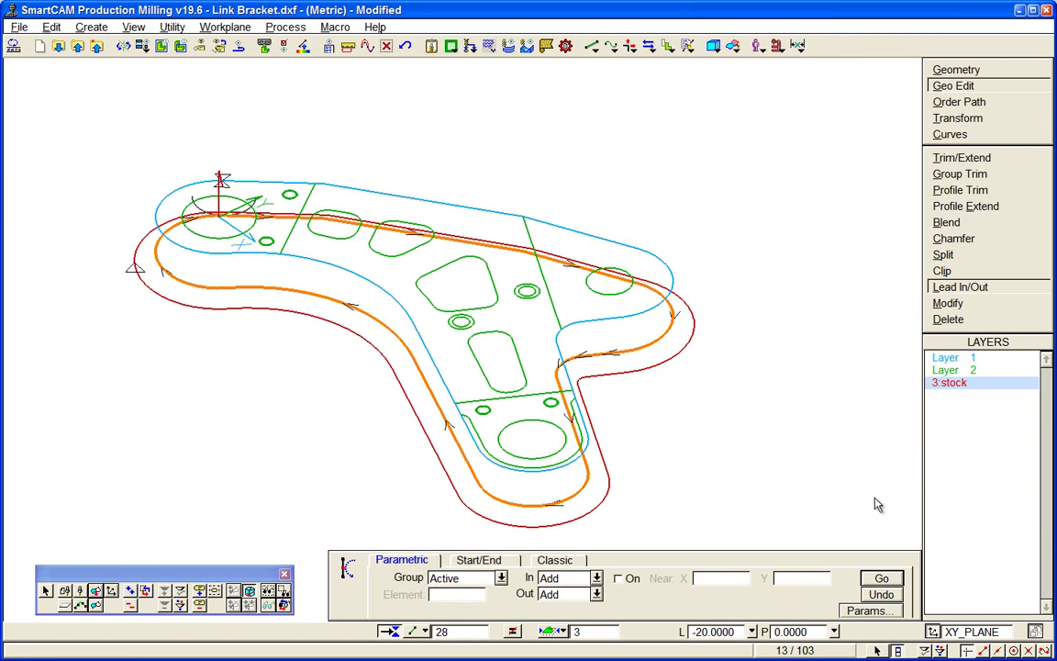